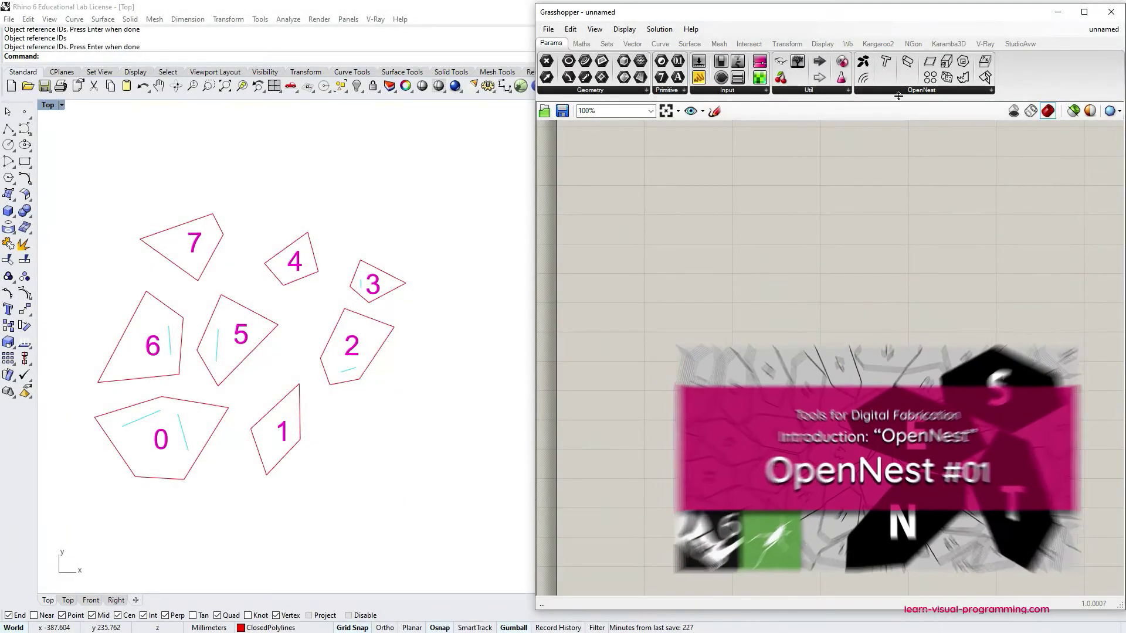
# Place an OpenNest component on the Grasshopper canvas.
pyautogui.moveTo(863, 61); pyautogui.dragTo(843, 259)
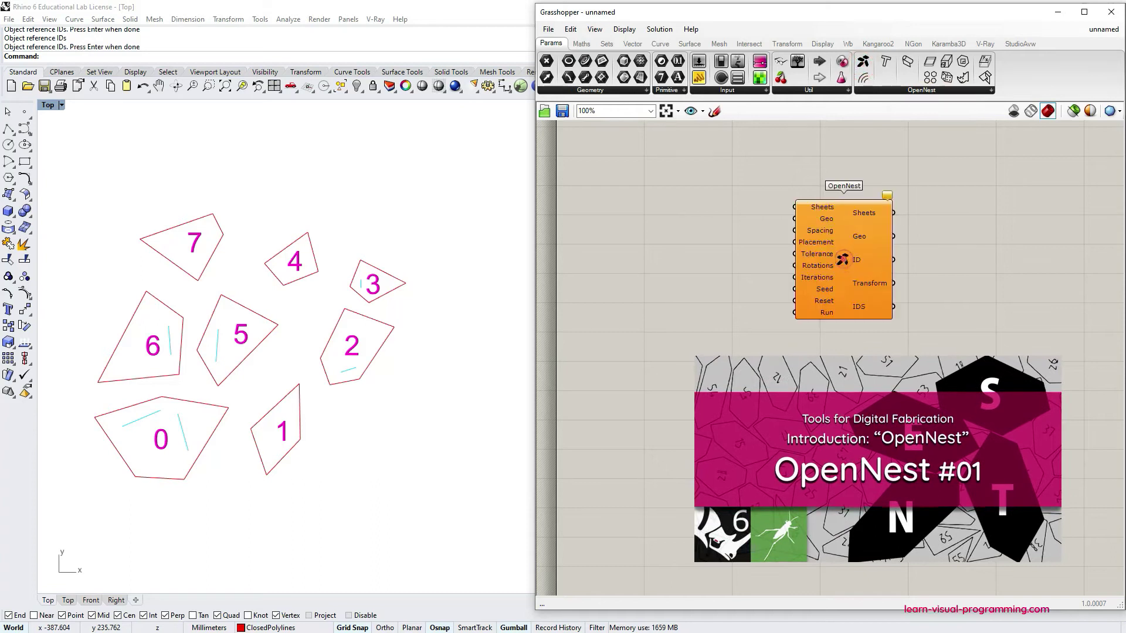
pyautogui.click(875, 264)
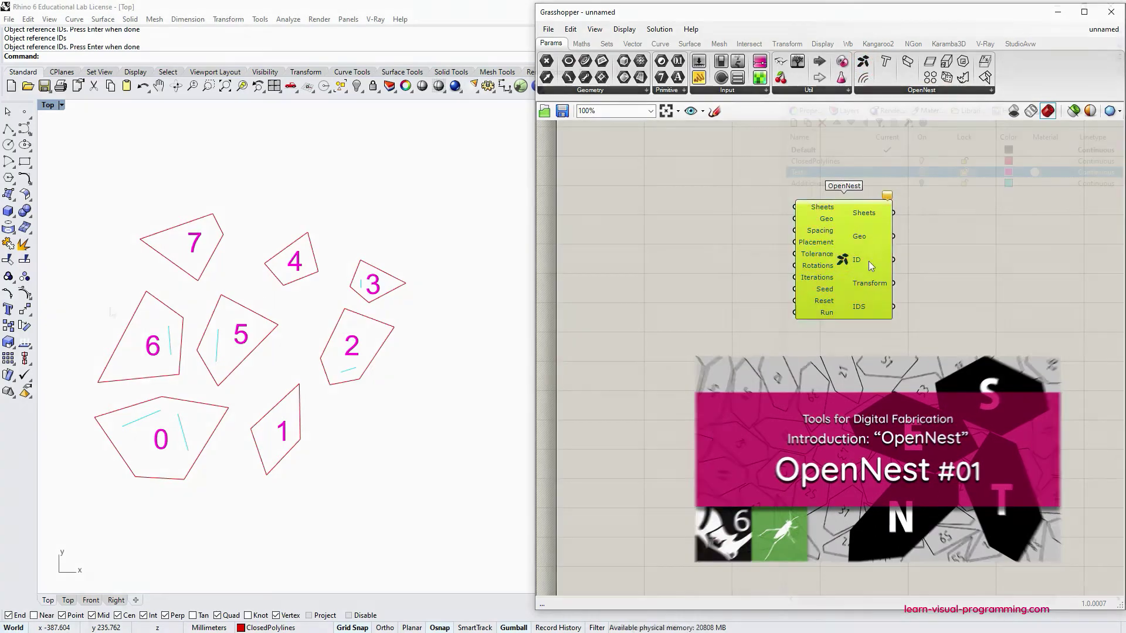
# Select all the closed polylines in Rhino and deselect them, and turn on the Text and AdditionalCurves layers.
pyautogui.moveTo(606, 180); pyautogui.dragTo(186, 491)
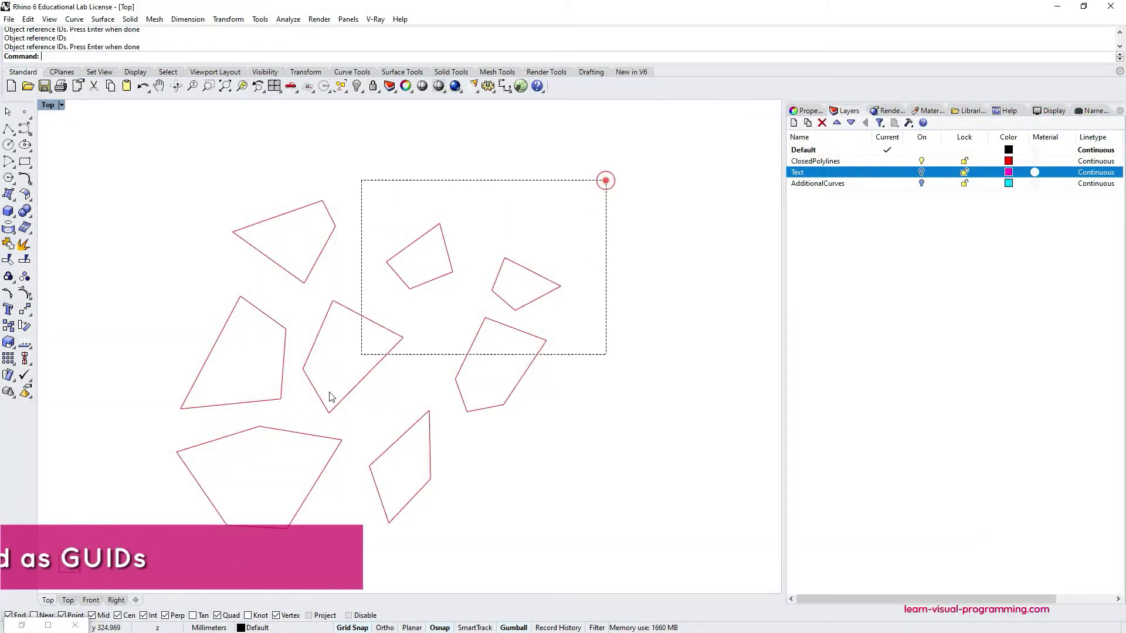
pyautogui.click(633, 485)
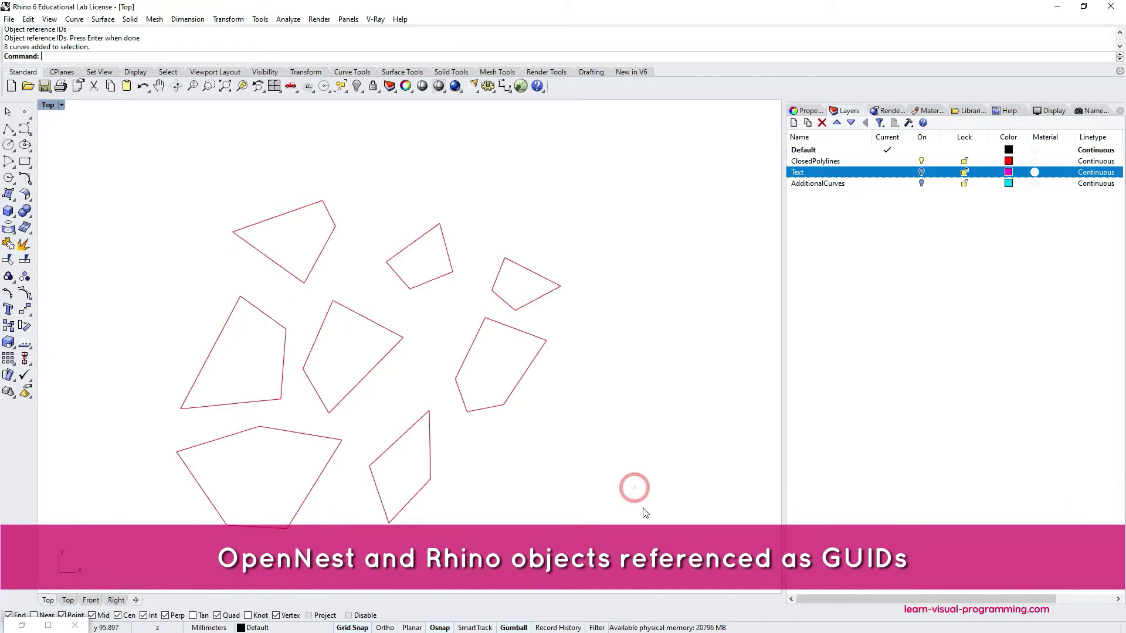
pyautogui.click(921, 172)
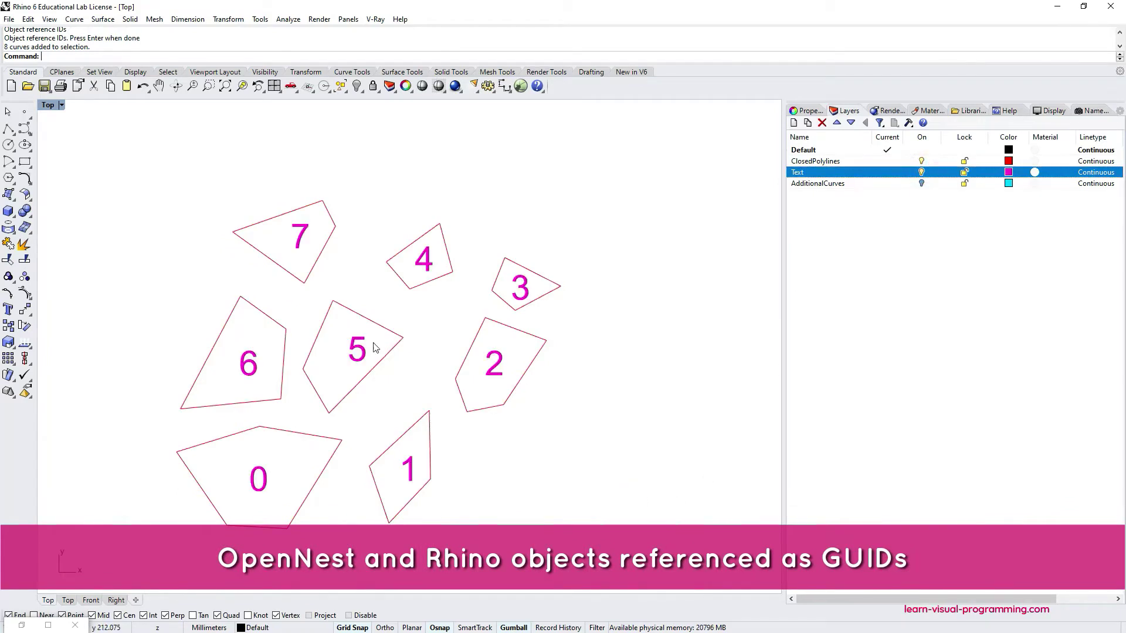
pyautogui.click(836, 181)
pyautogui.click(921, 184)
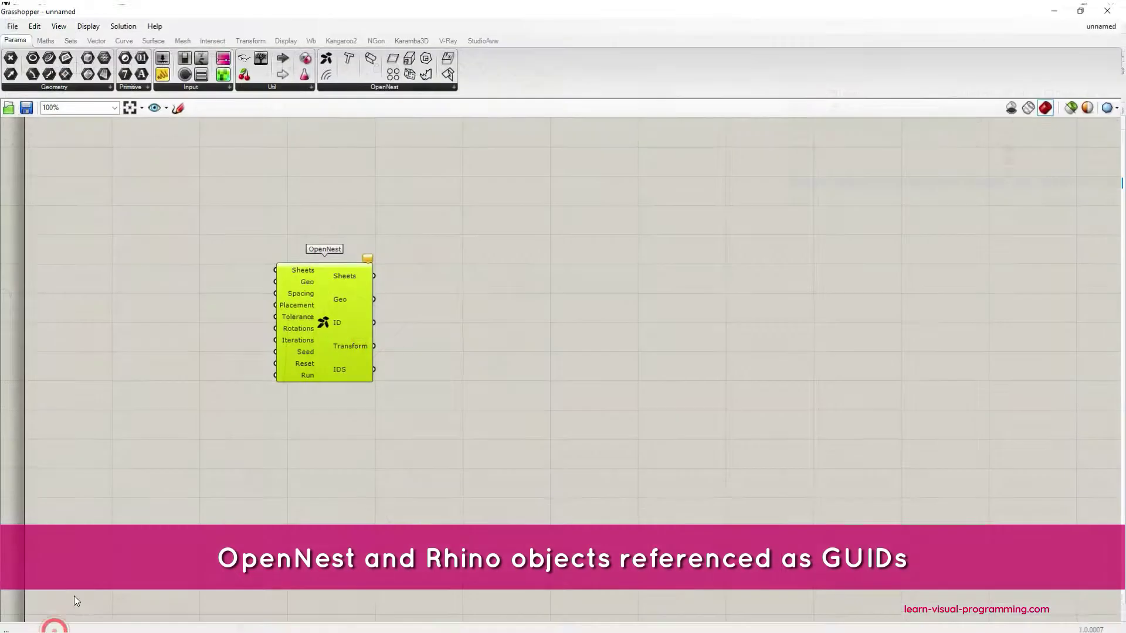
# Return to Grasshopper beside the Rhino viewport and place a RhinoObjects component in front of OpenNest.
pyautogui.moveTo(905, 7); pyautogui.dragTo(876, 21)
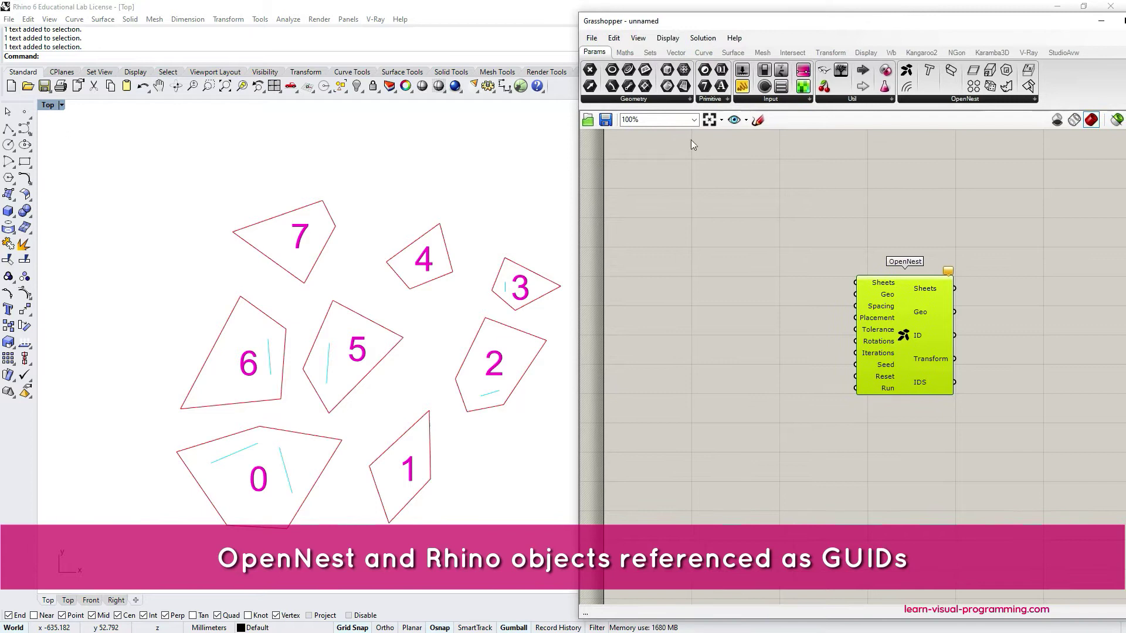
pyautogui.moveTo(388, 408); pyautogui.dragTo(324, 393, button='right')
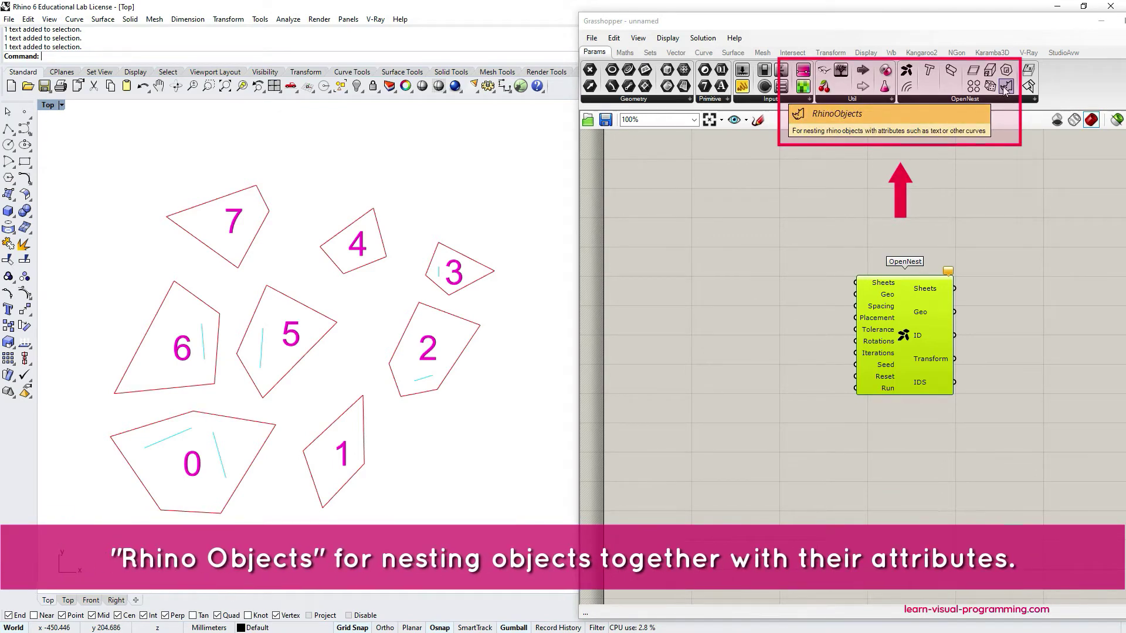
pyautogui.moveTo(1005, 88); pyautogui.dragTo(740, 287)
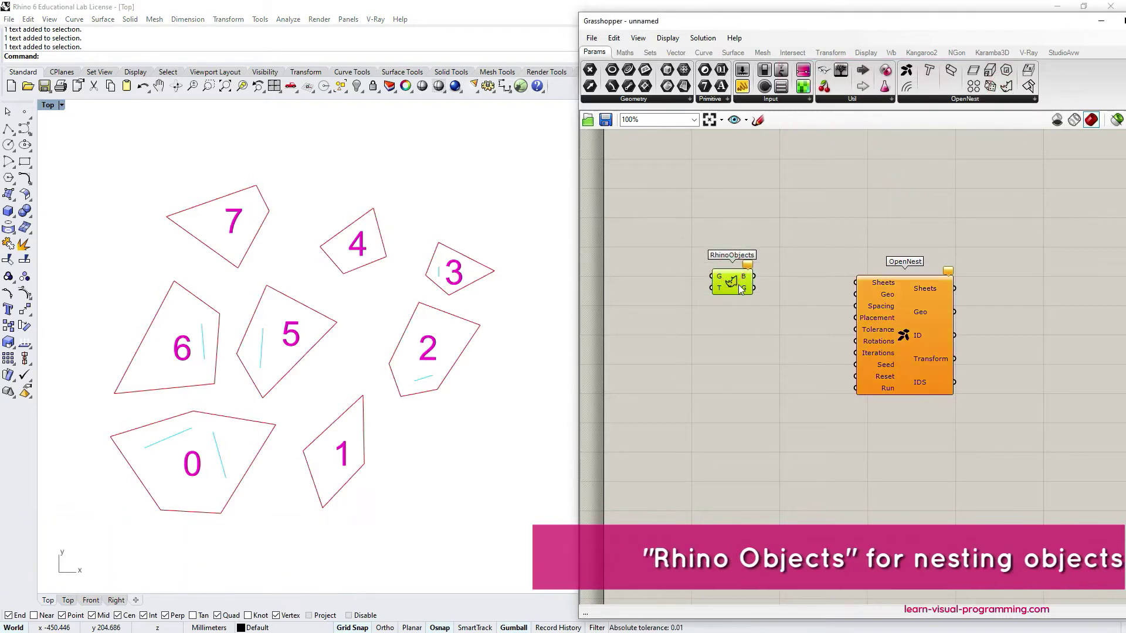
pyautogui.moveTo(715, 277)
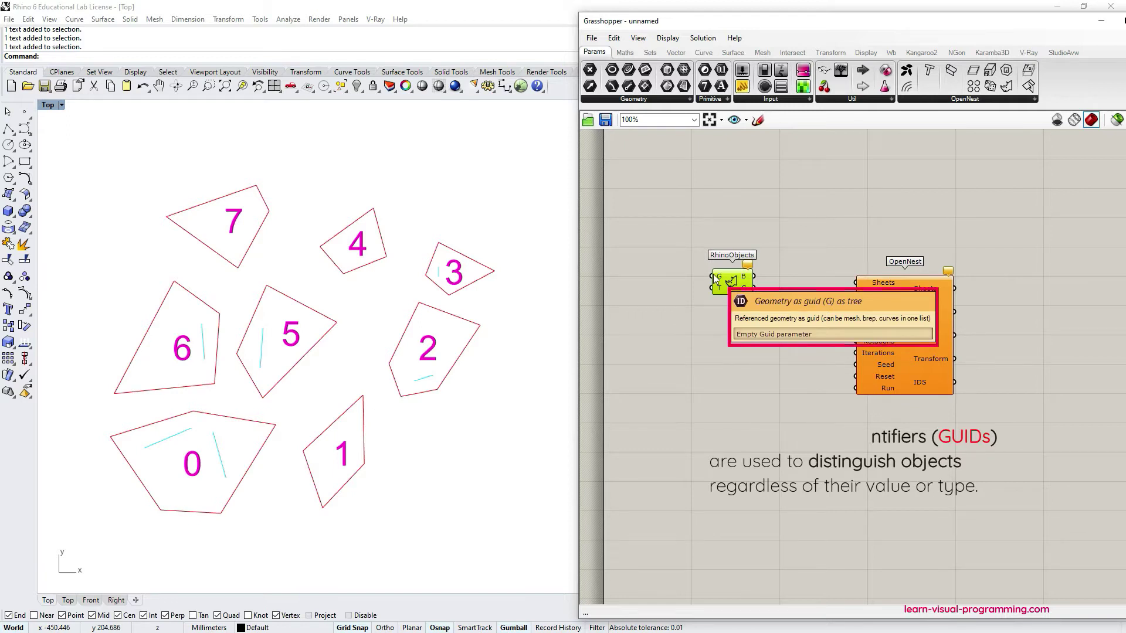
# Add a Guid parameter and reference all outlines, number texts and inner curves from the Rhino viewport as multiple Guids.
pyautogui.doubleClick(650, 360)
pyautogui.write('guid')
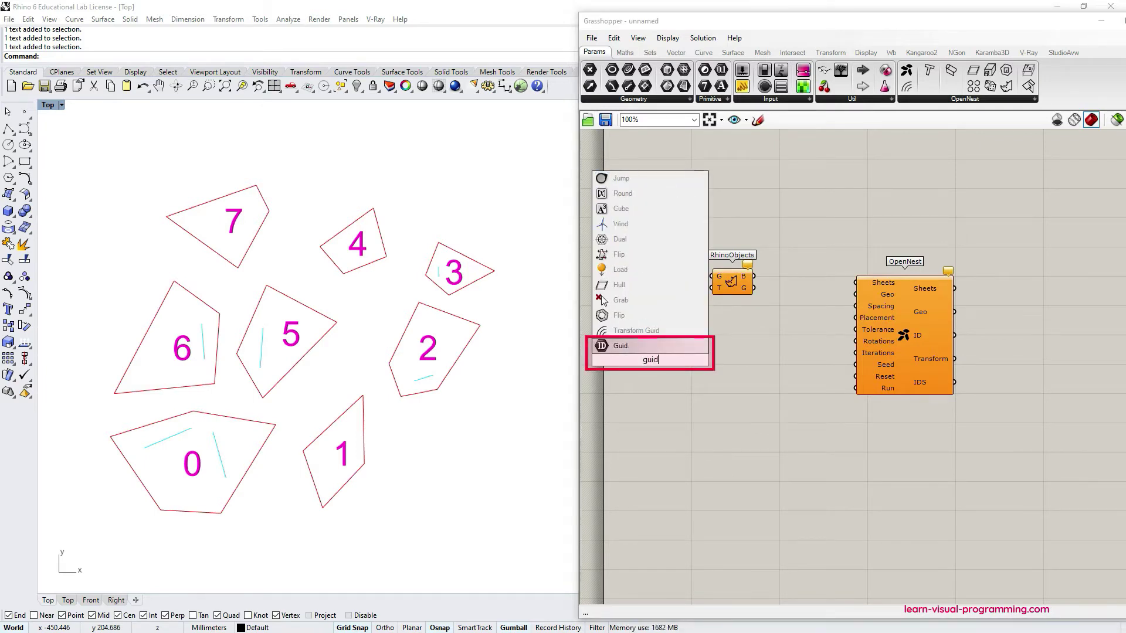
pyautogui.press('Return')
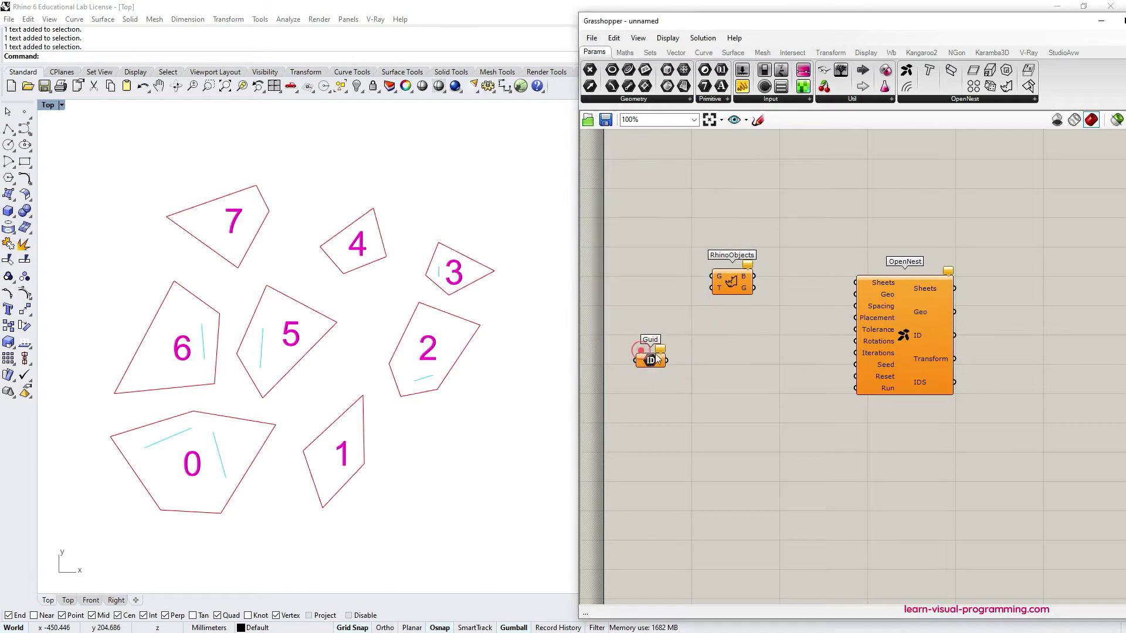
pyautogui.rightClick(652, 360)
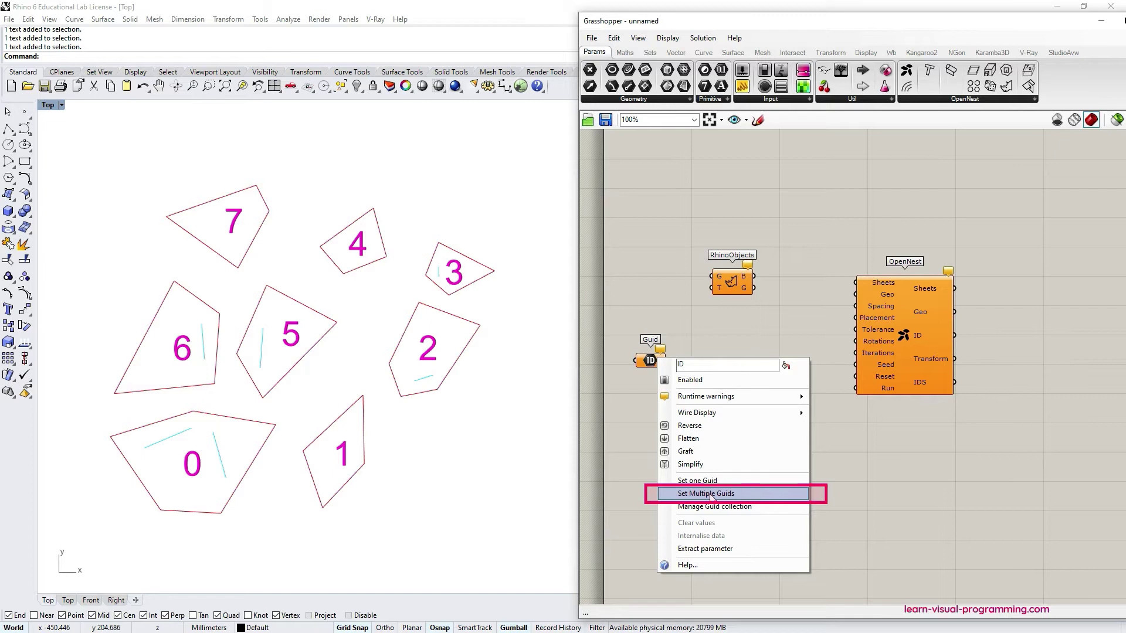
pyautogui.click(711, 493)
pyautogui.moveTo(509, 150); pyautogui.dragTo(70, 536)
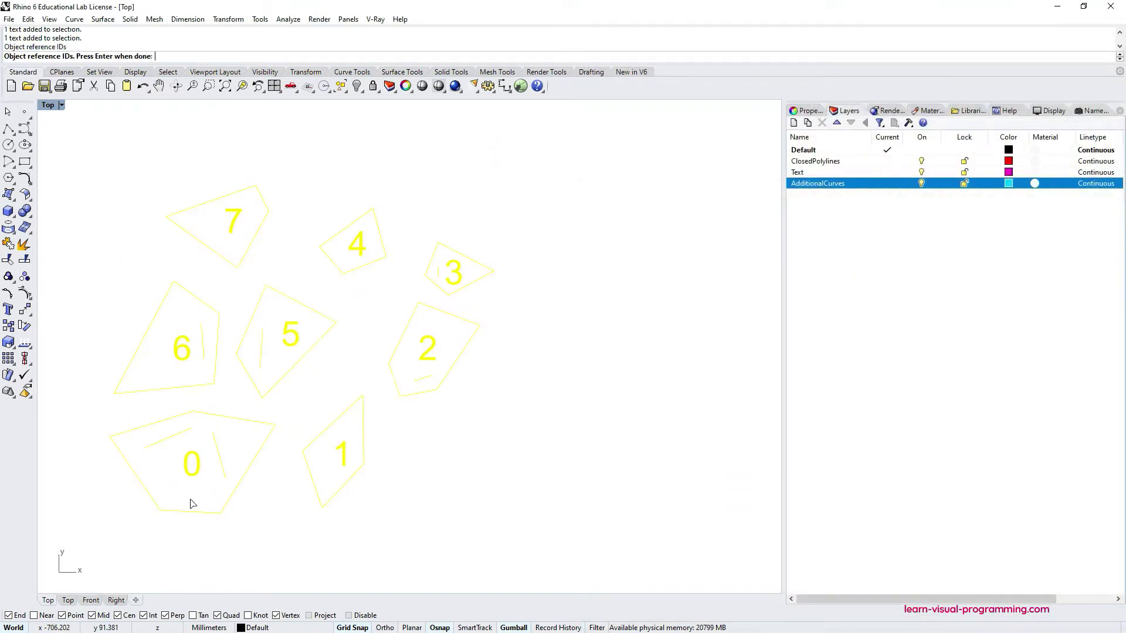
pyautogui.press('Return')
# Connect the Guid parameter to the G input of RhinoObjects and arrange the two components side by side.
pyautogui.moveTo(667, 360); pyautogui.dragTo(716, 276)
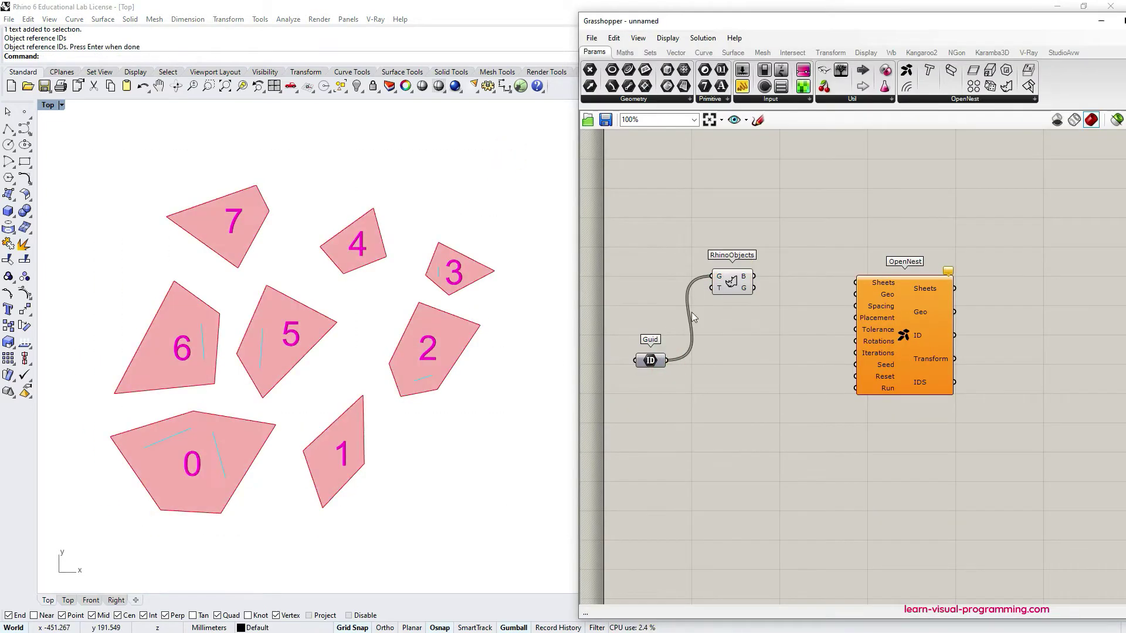
pyautogui.moveTo(652, 363); pyautogui.dragTo(663, 279)
pyautogui.moveTo(745, 287); pyautogui.dragTo(721, 291)
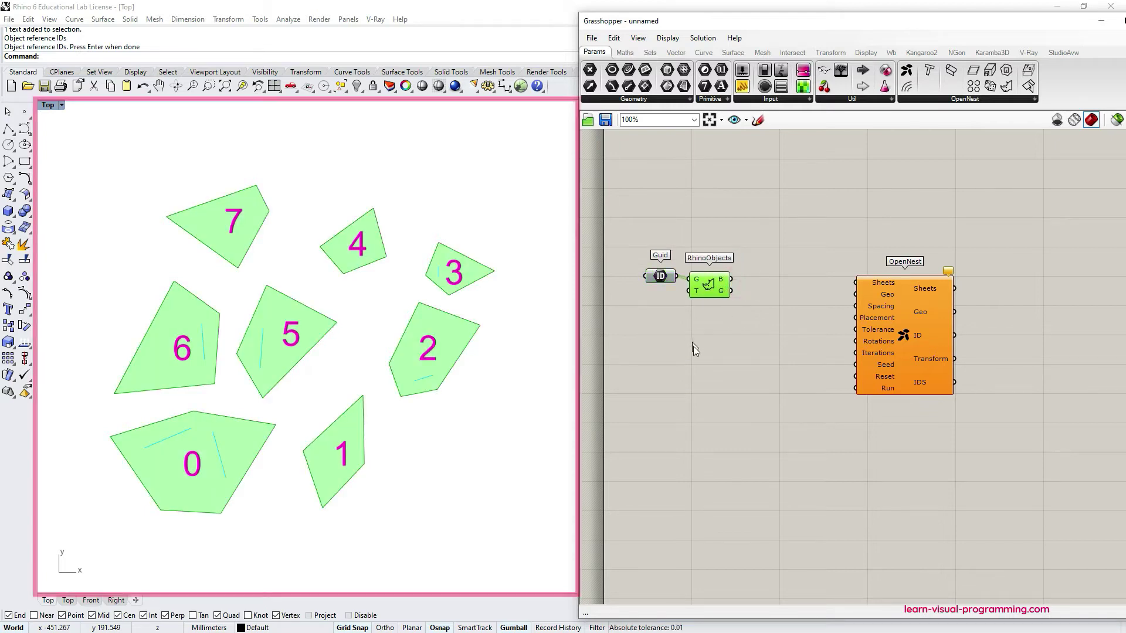
# Examine the closed outlines around numbers 0 to 7 by selecting them one after another, and clear the selection.
pyautogui.click(437, 392)
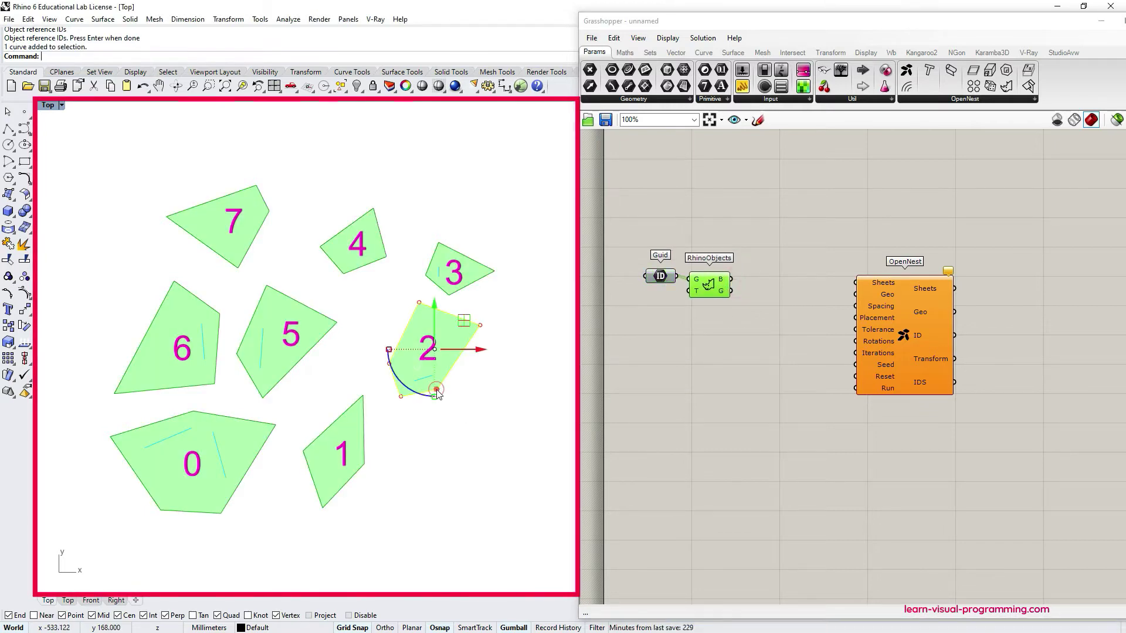
pyautogui.click(469, 283)
pyautogui.click(370, 266)
pyautogui.keyDown('shift'); pyautogui.click(214, 247); pyautogui.keyUp('shift')
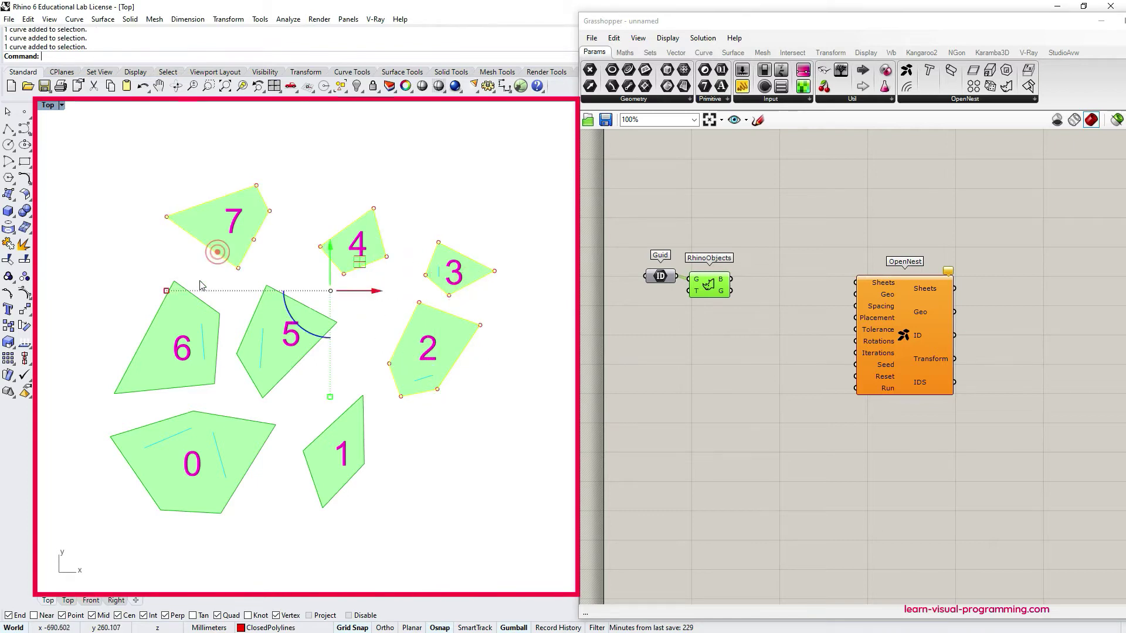
pyautogui.keyDown('shift'); pyautogui.click(201, 300); pyautogui.keyUp('shift')
pyautogui.keyDown('shift'); pyautogui.click(286, 295); pyautogui.keyUp('shift')
pyautogui.keyDown('shift'); pyautogui.click(276, 426); pyautogui.keyUp('shift')
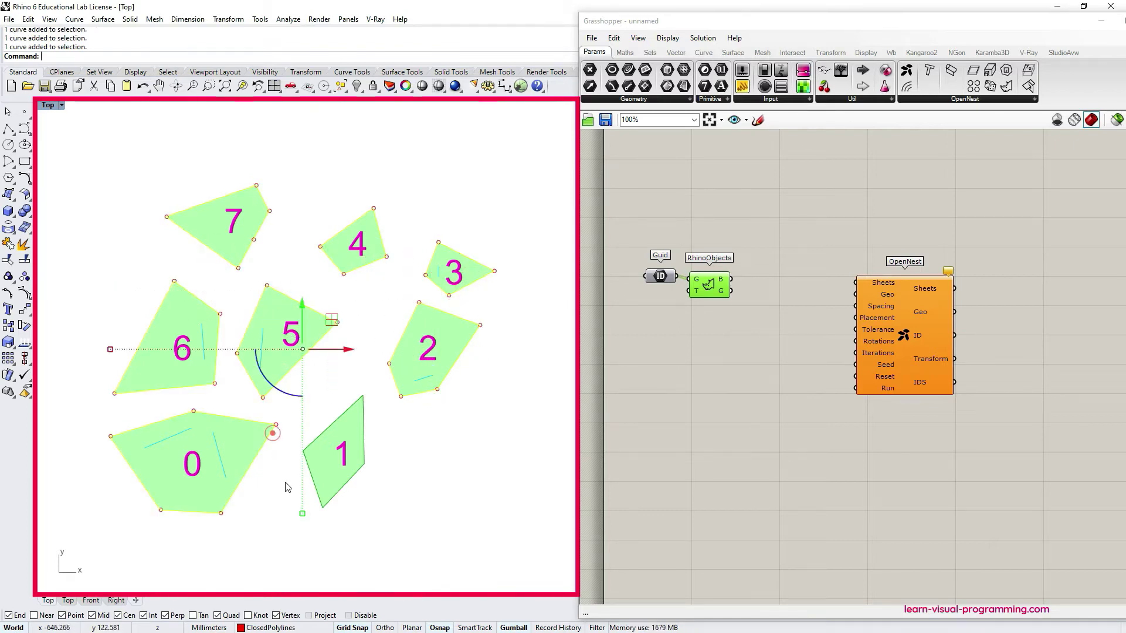
pyautogui.keyDown('shift'); pyautogui.click(321, 507); pyautogui.keyUp('shift')
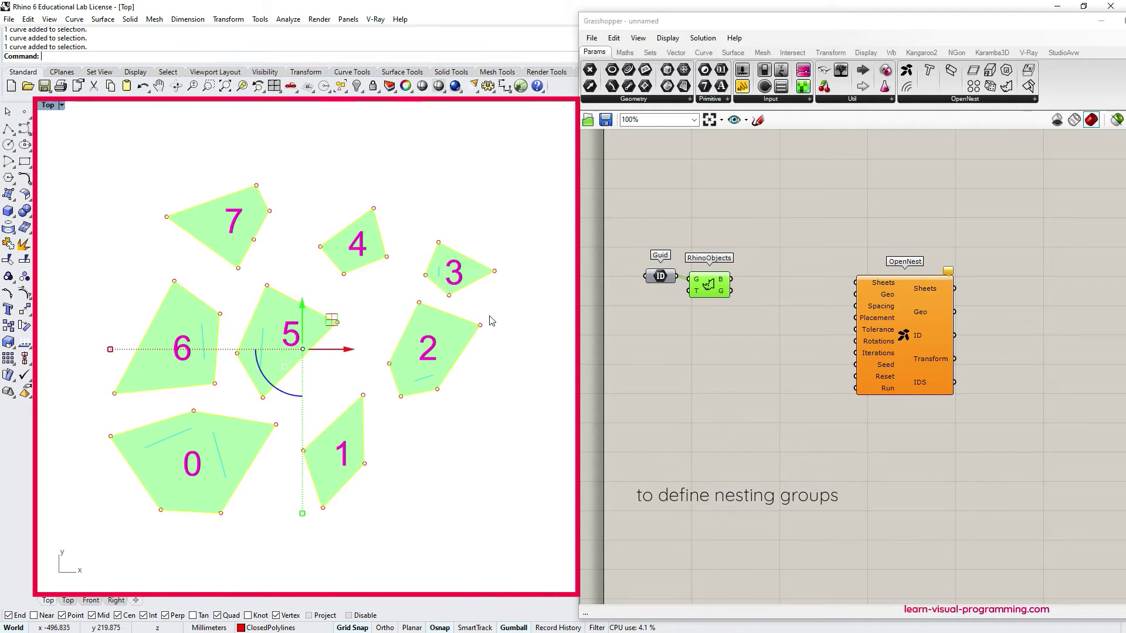
pyautogui.click(484, 445)
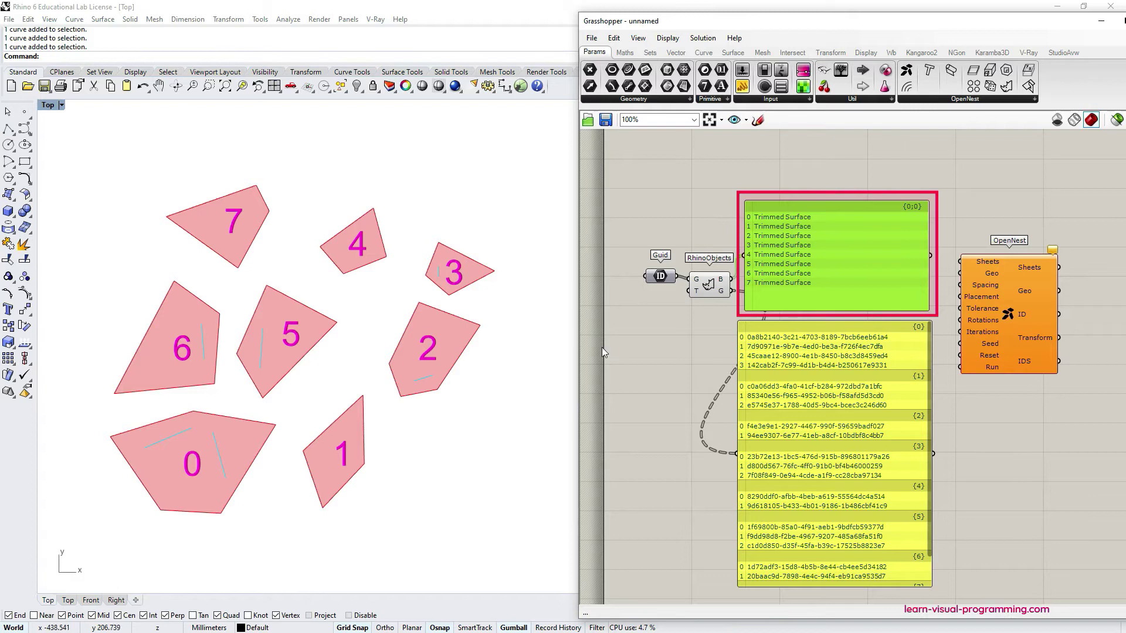
# Remove the two panels that list the RhinoObjects outputs from the canvas.
pyautogui.moveTo(766, 497); pyautogui.dragTo(759, 502)
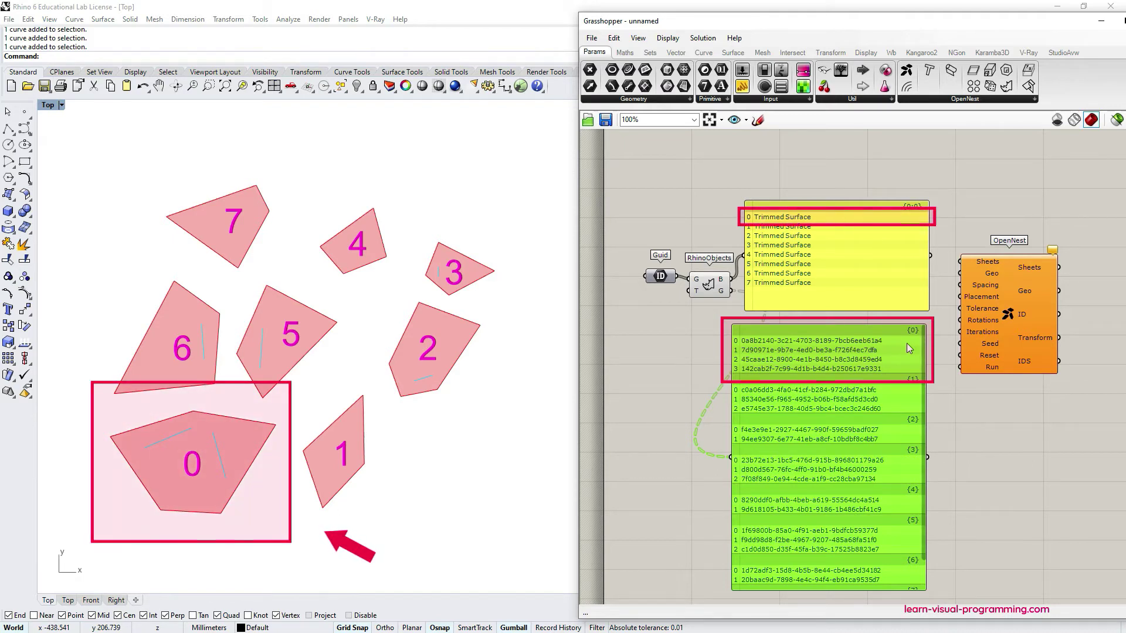
pyautogui.click(883, 283)
pyautogui.press('Delete')
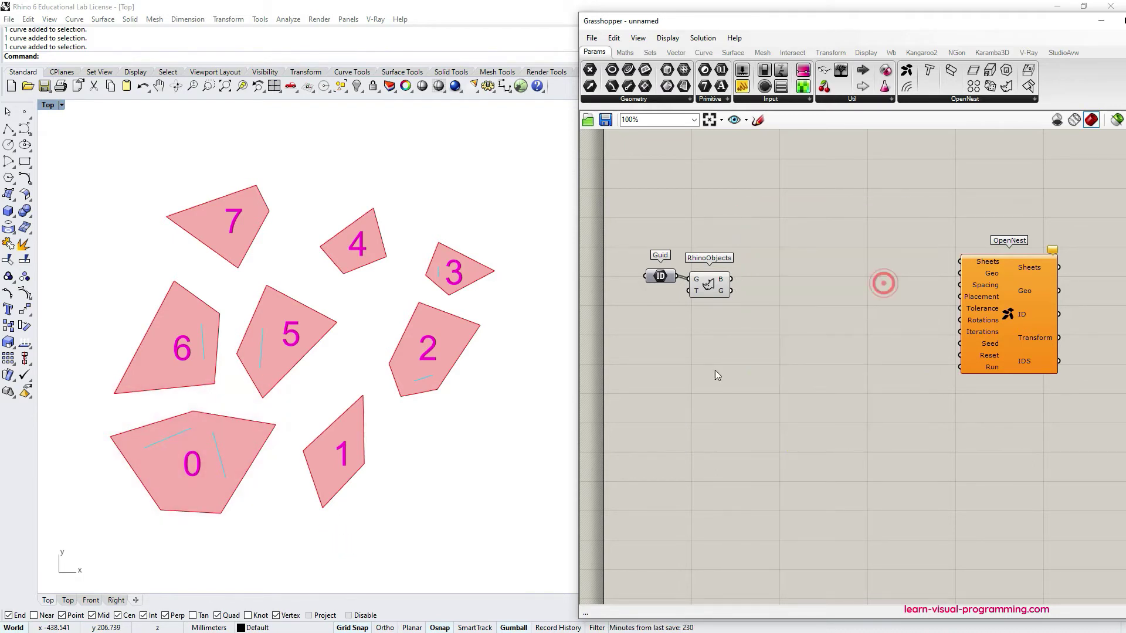
# Draw a large rectangle in Rhino beside the numbered shapes as the nesting sheet.
pyautogui.scroll(-3, 276, 369)
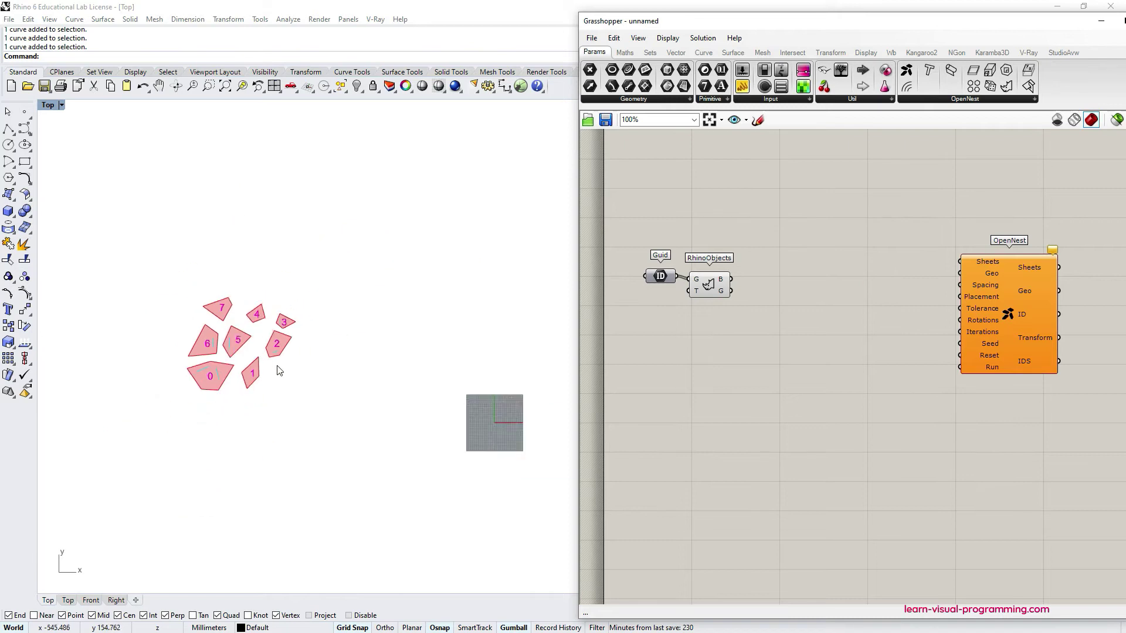
pyautogui.click(24, 162)
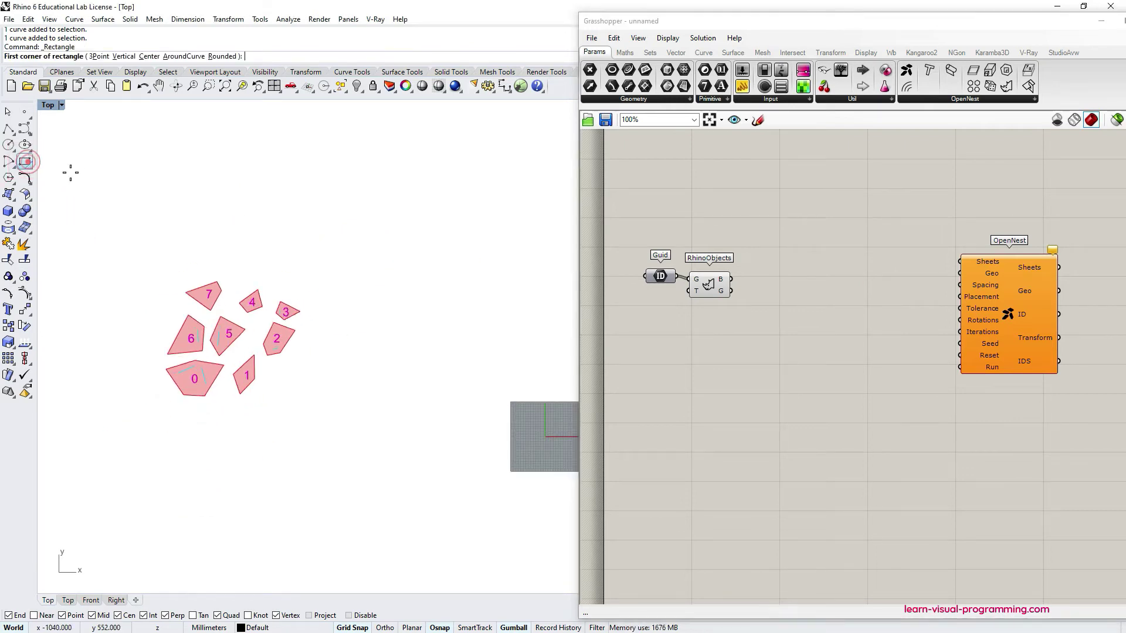
pyautogui.click(337, 218)
pyautogui.click(550, 398)
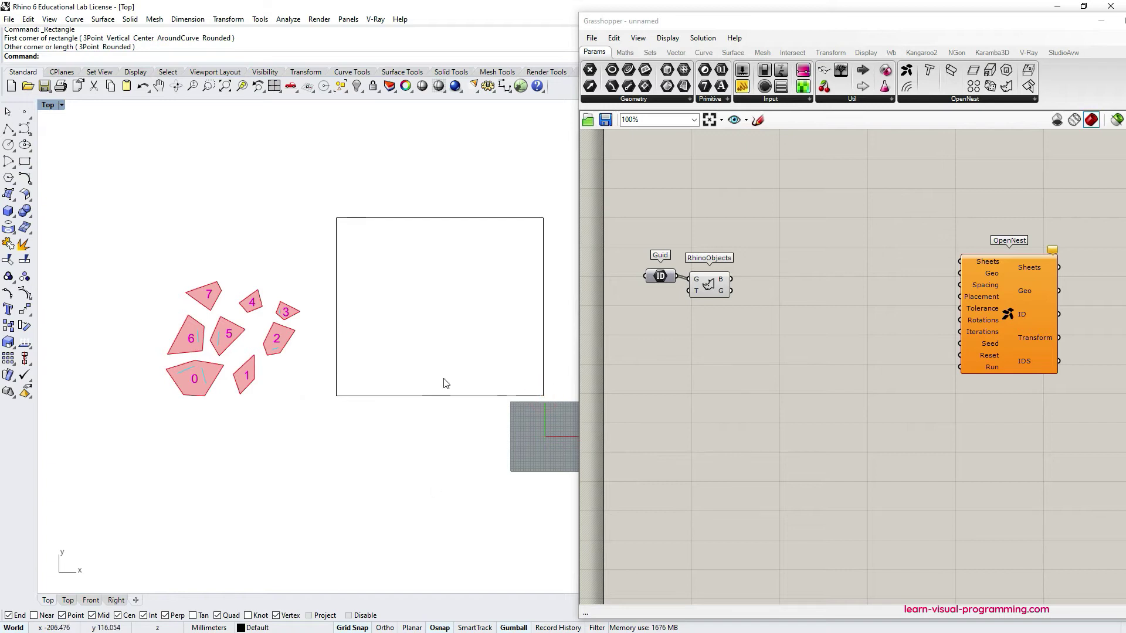
pyautogui.scroll(1, 445, 381)
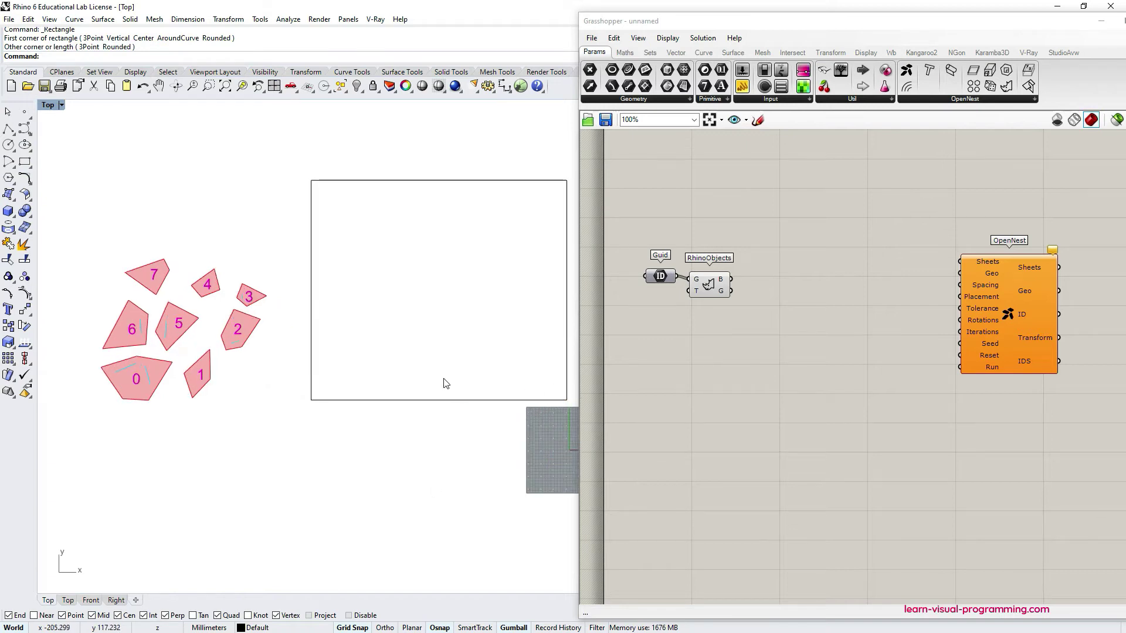
# Reference the rectangle in a new Curve parameter feeding OpenNest's Sheets input, and connect the B output of RhinoObjects to Geo.
pyautogui.moveTo(629, 69); pyautogui.dragTo(873, 286)
pyautogui.rightClick(816, 262)
pyautogui.click(857, 421)
pyautogui.click(434, 181)
pyautogui.click(826, 369)
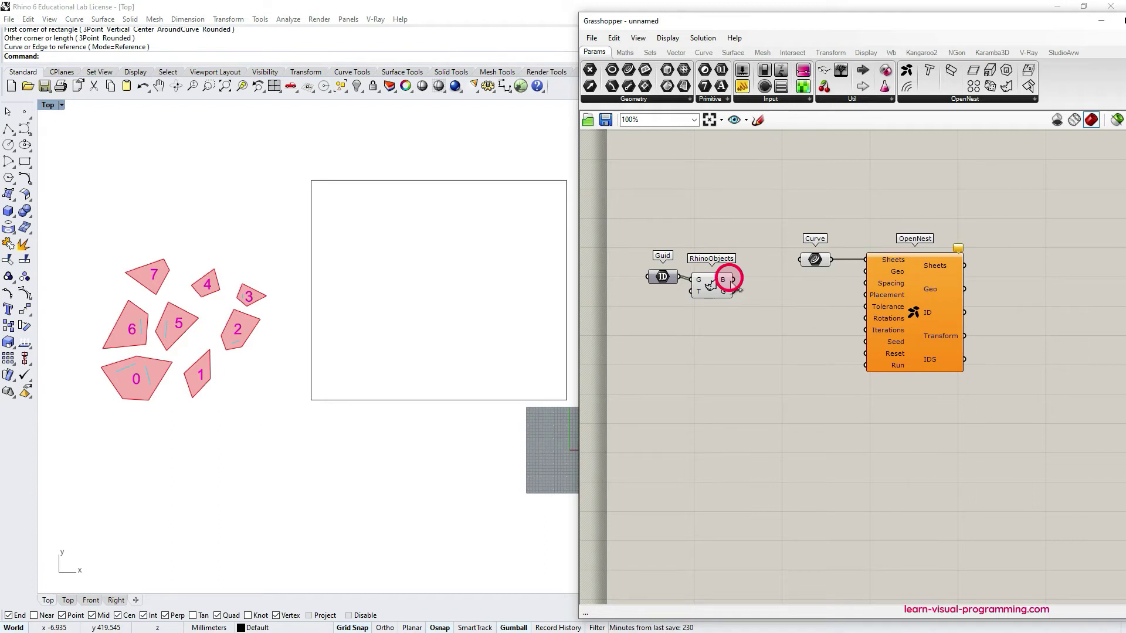
pyautogui.moveTo(733, 280); pyautogui.dragTo(866, 271)
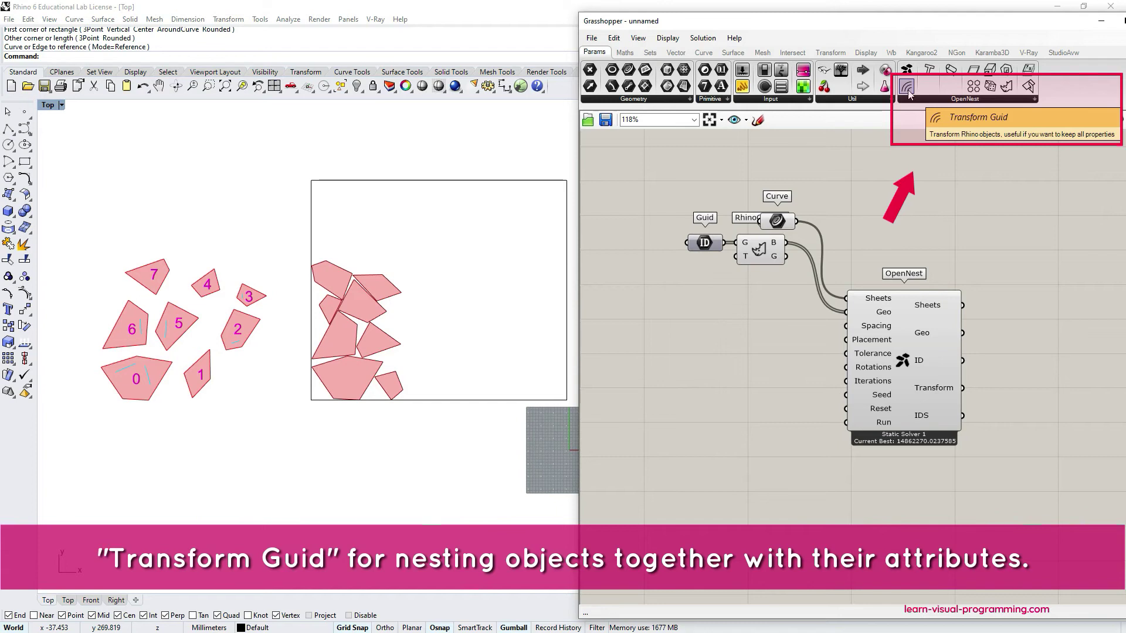
# Place a Transform Guid component, feed it OpenNest's Transform output, and graft its Transform input.
pyautogui.moveTo(907, 88); pyautogui.dragTo(1031, 217)
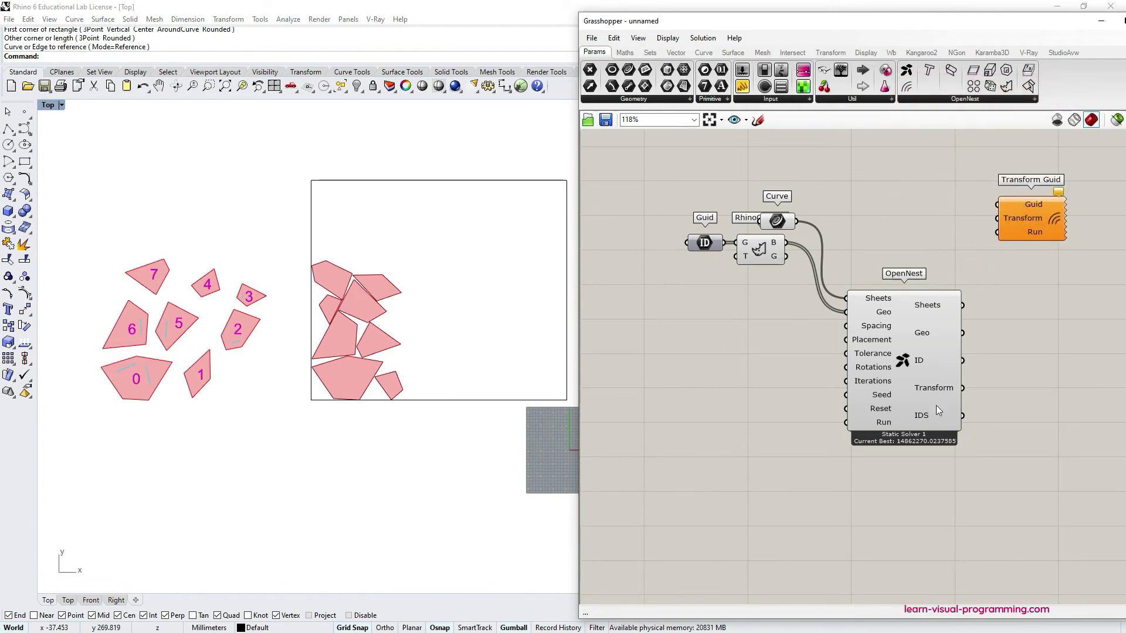
pyautogui.moveTo(962, 387); pyautogui.dragTo(1021, 219)
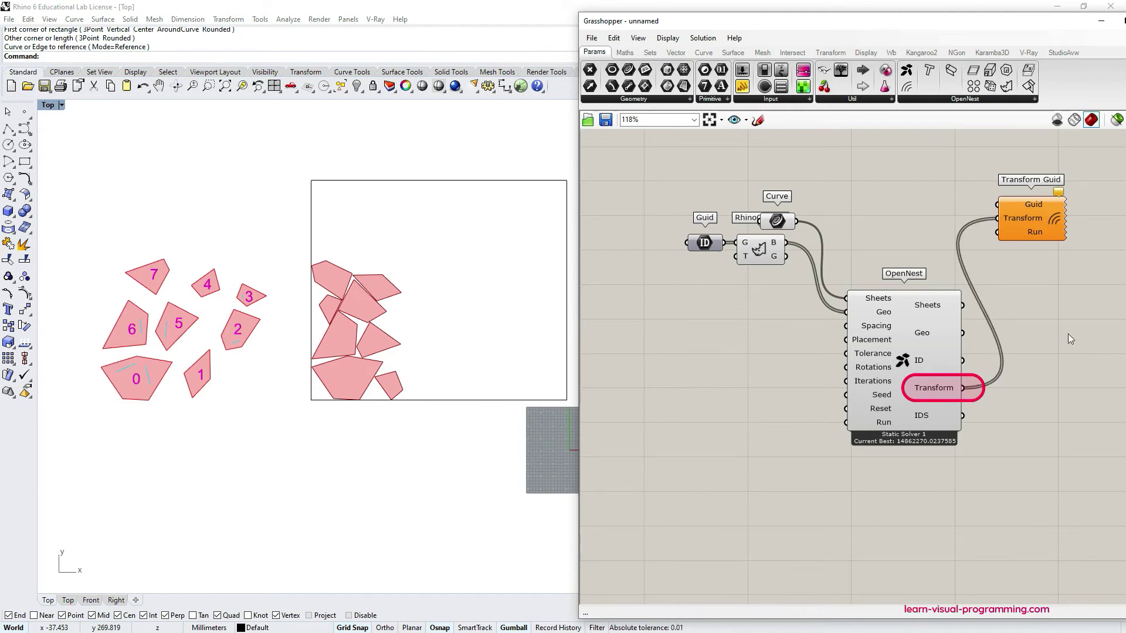
pyautogui.moveTo(939, 392)
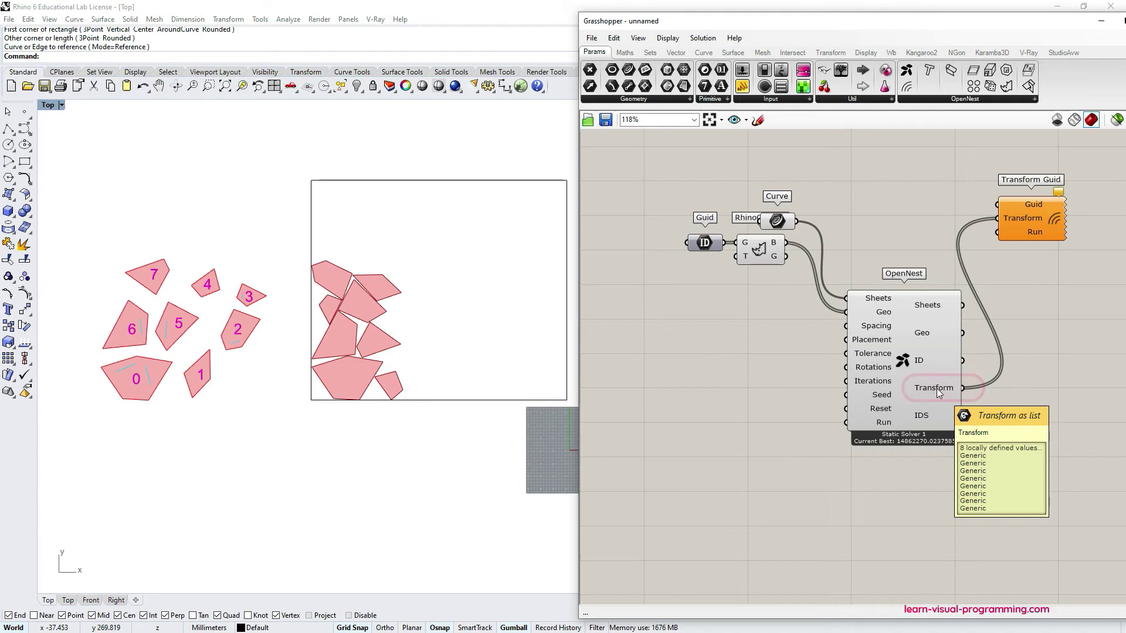
pyautogui.rightClick(1023, 218)
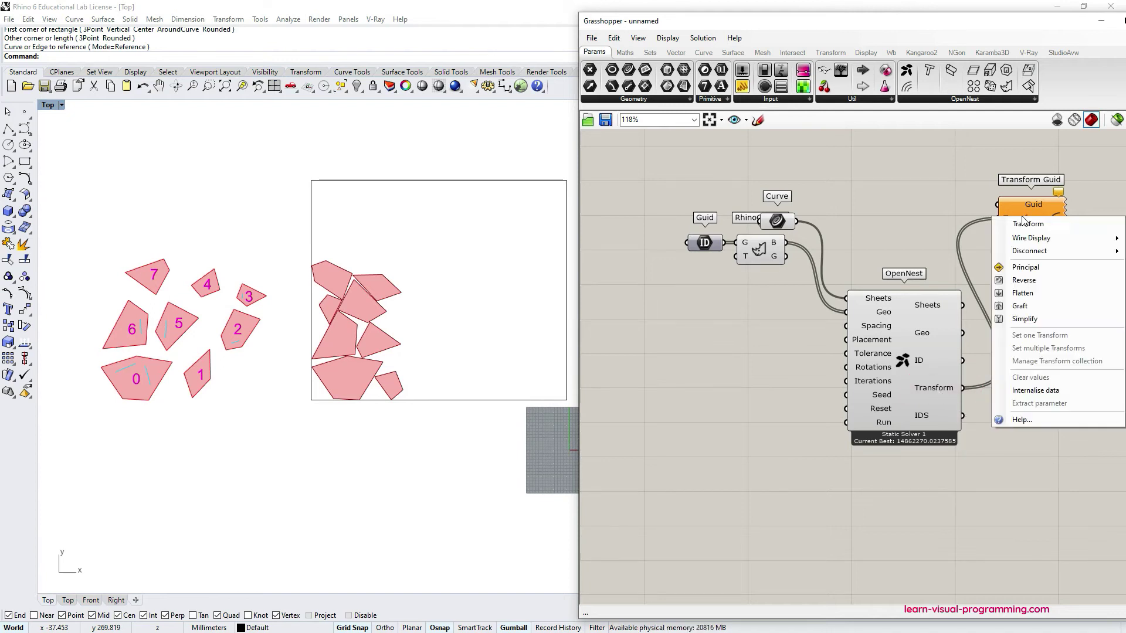
pyautogui.click(1038, 310)
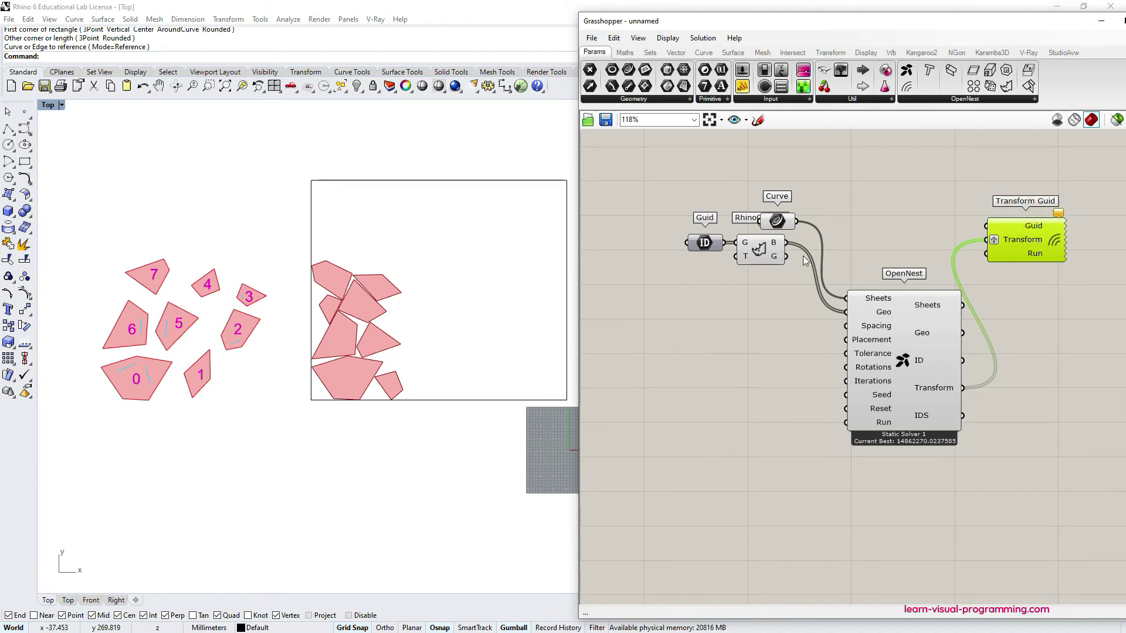
# Connect the G output of RhinoObjects to the Guid input of Transform Guid.
pyautogui.moveTo(781, 261)
pyautogui.moveTo(781, 262); pyautogui.dragTo(1046, 277)
pyautogui.moveTo(1046, 281); pyautogui.dragTo(974, 280, button='right')
# Add a Boolean Toggle below the Transform Guid component.
pyautogui.doubleClick(953, 371)
pyautogui.write('to')
pyautogui.click(937, 310)
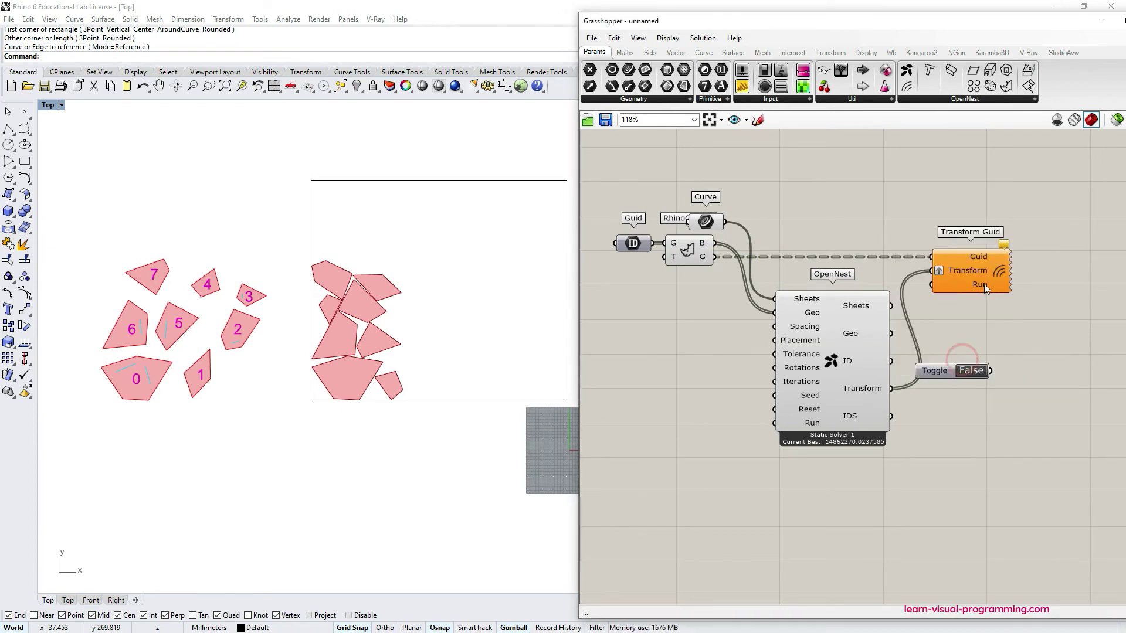
# Connect the Boolean Toggle to the Run input of Transform Guid and set it to True.
pyautogui.moveTo(918, 375); pyautogui.dragTo(991, 289)
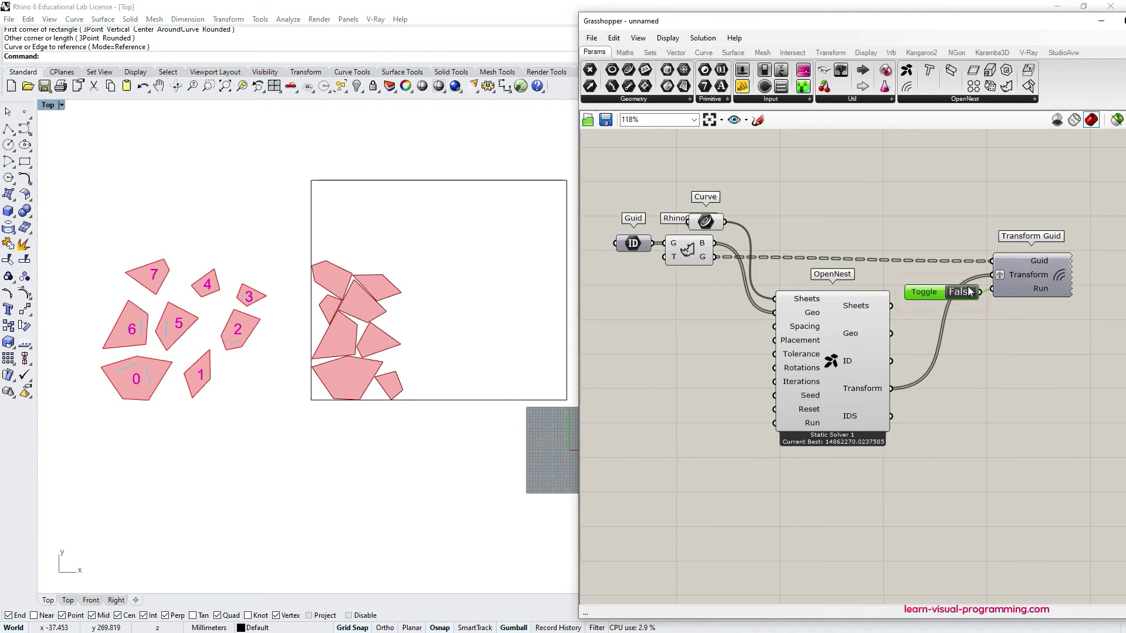
pyautogui.doubleClick(965, 293)
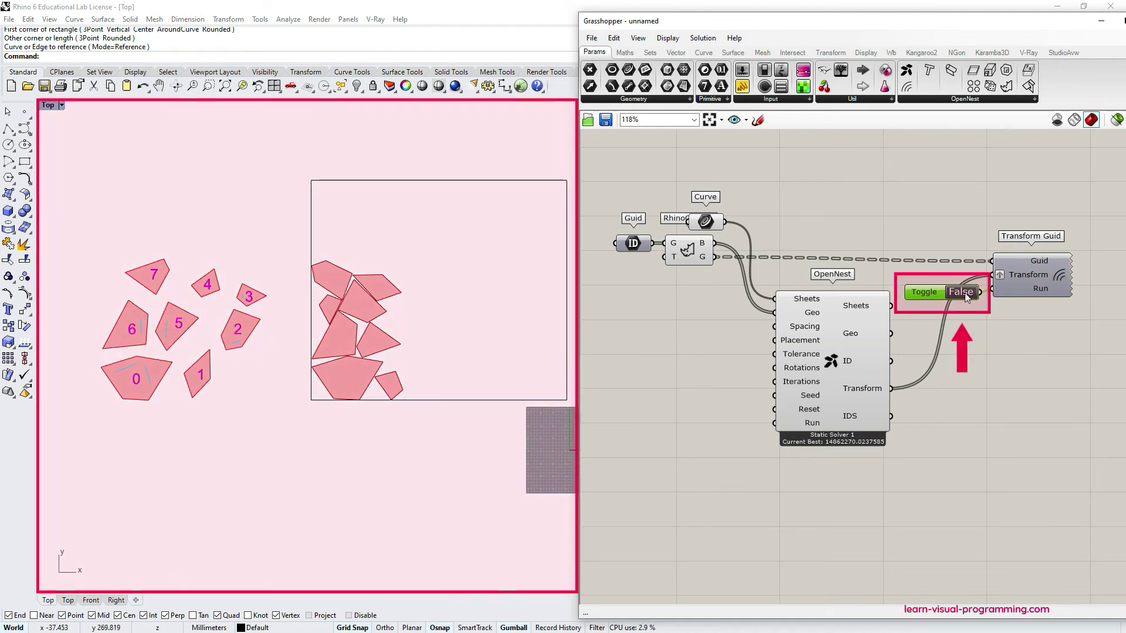
# Delete the generated nested curves and texts on the sheet, and set the Run toggle of Transform Guid to False.
pyautogui.click(1116, 120)
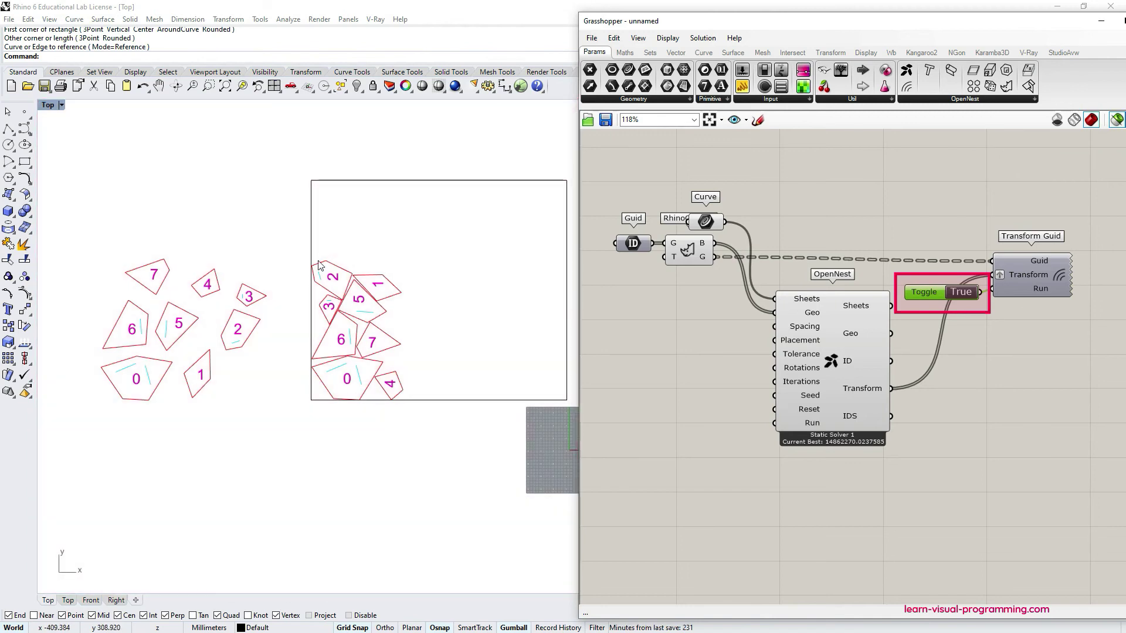
pyautogui.moveTo(281, 235); pyautogui.dragTo(437, 405)
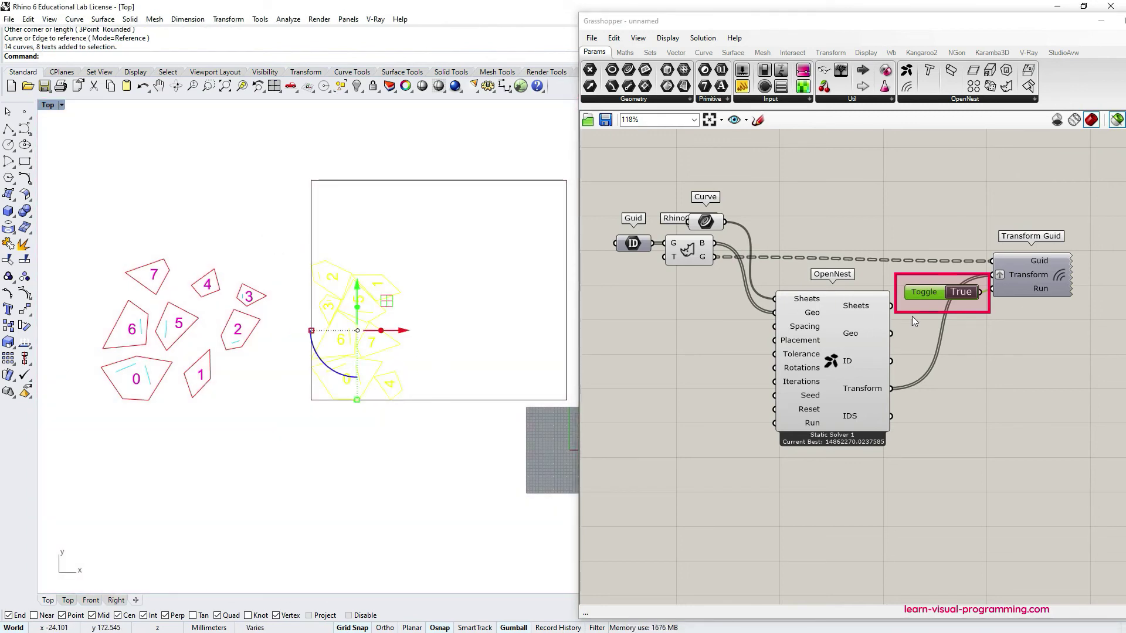
pyautogui.press('Delete')
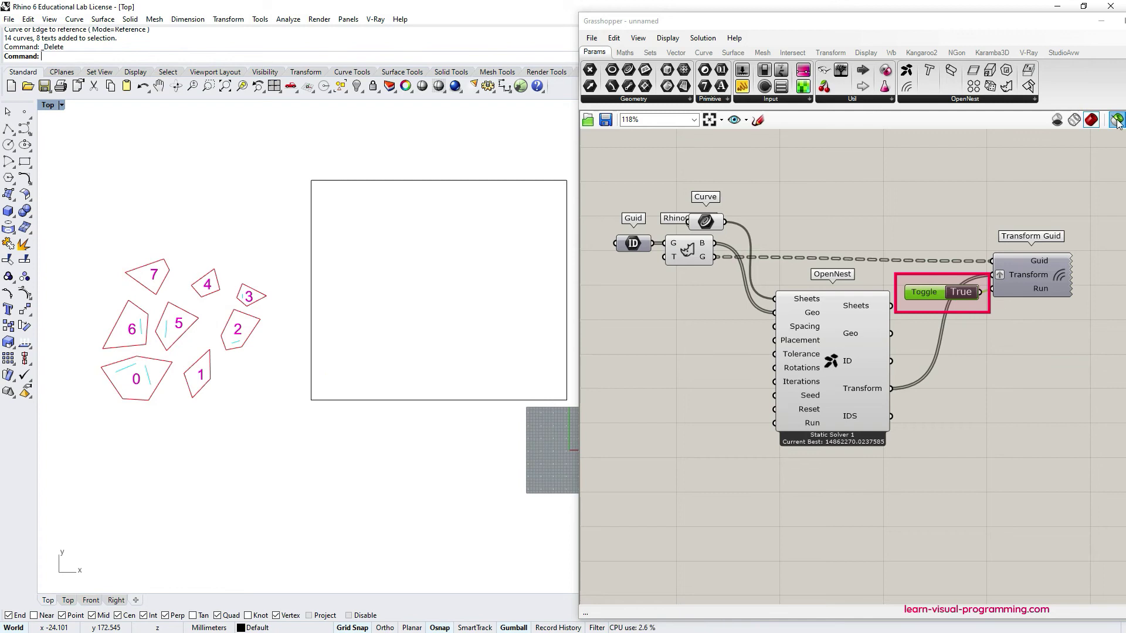
pyautogui.click(1117, 121)
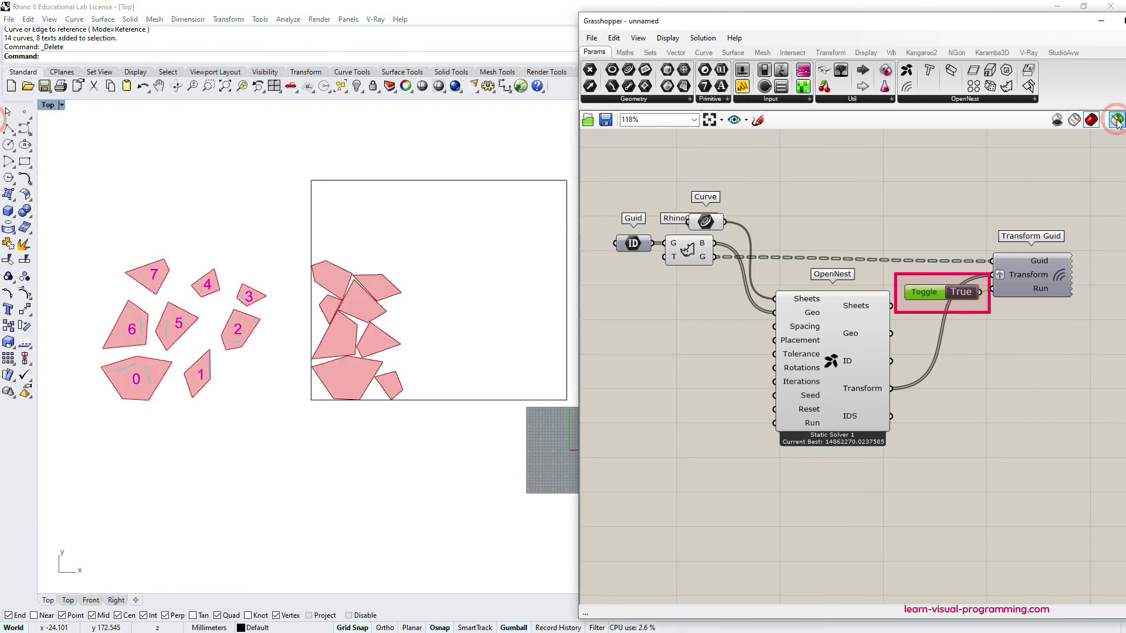
pyautogui.click(972, 294)
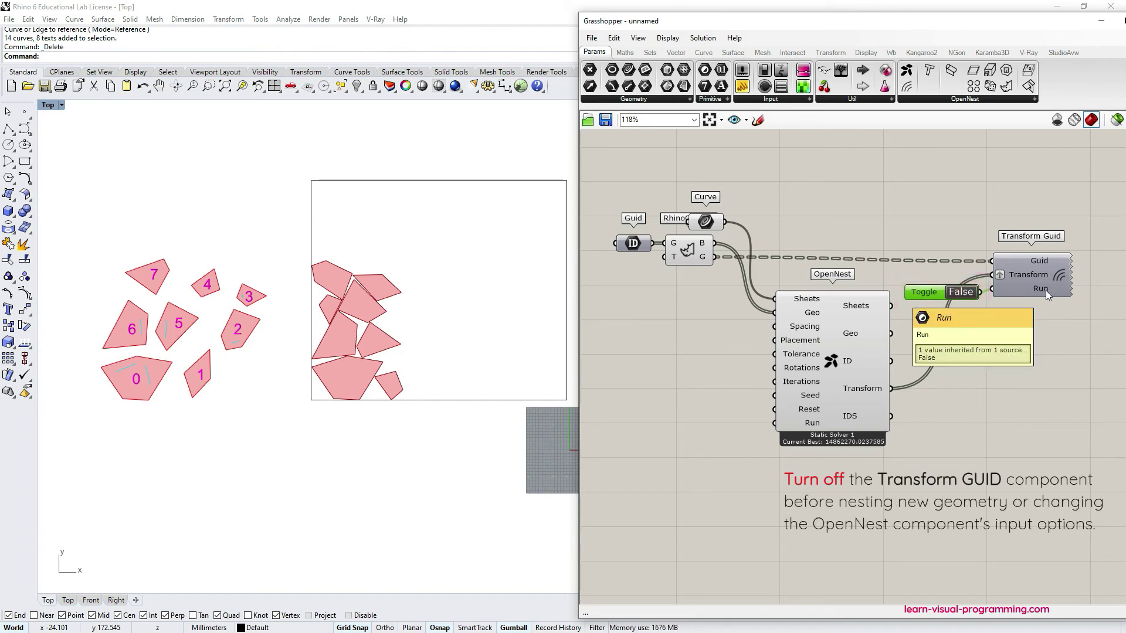
# Feed OpenNest's Iterations input with a number slider set to 10 and its Seed input with one set to 0.
pyautogui.moveTo(774, 382); pyautogui.dragTo(632, 413)
pyautogui.write('10')
pyautogui.press('Return')
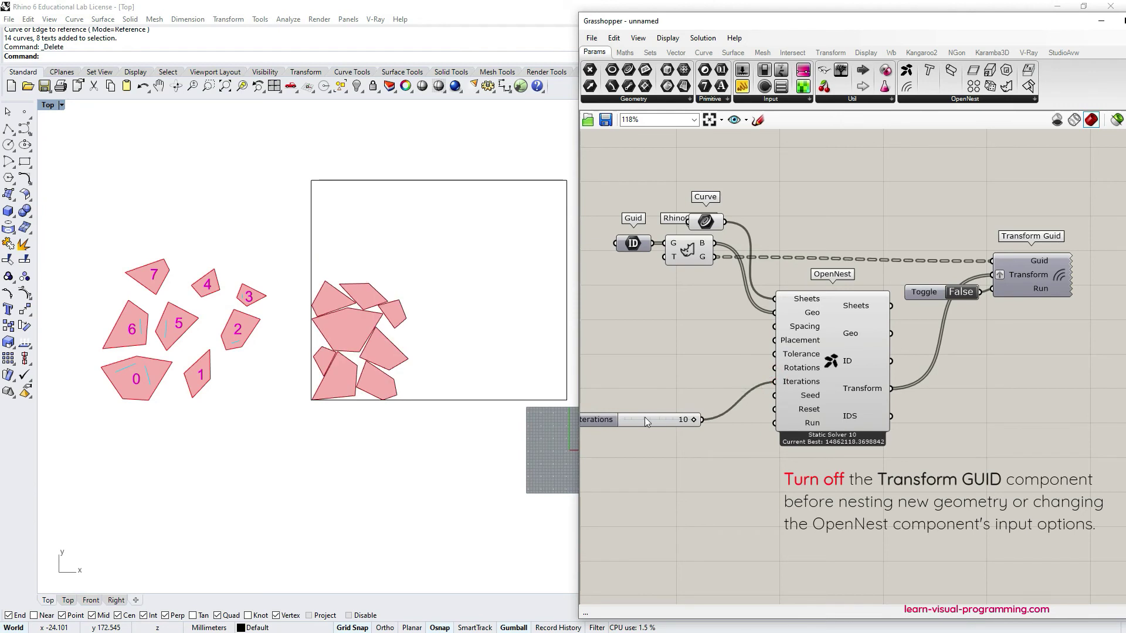
pyautogui.moveTo(774, 423); pyautogui.dragTo(657, 425)
pyautogui.write('0')
pyautogui.press('Return')
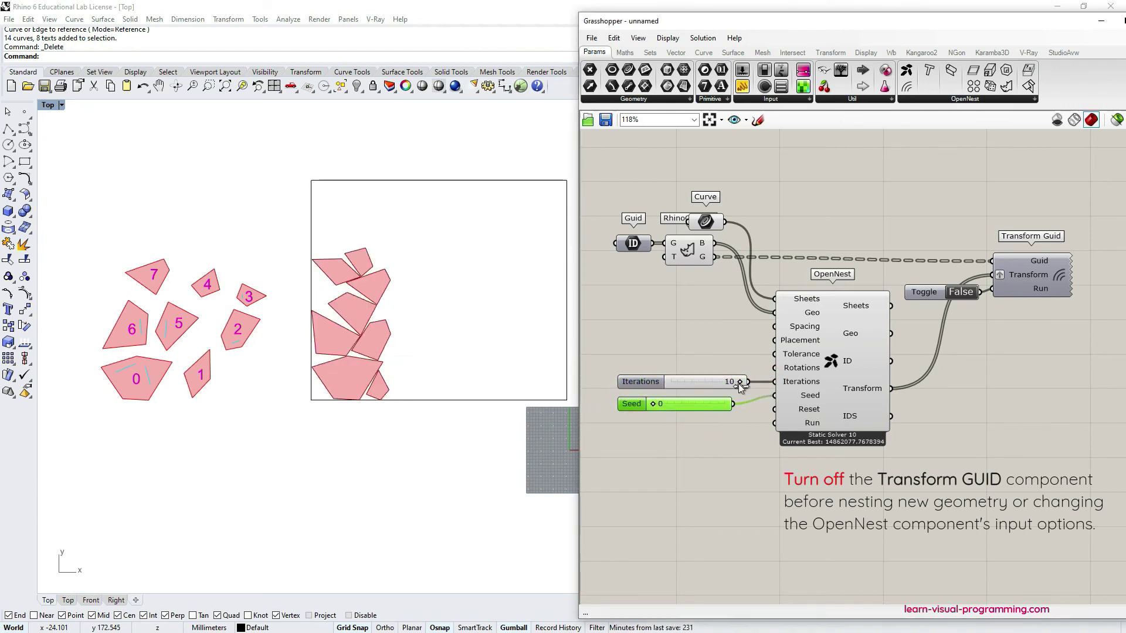
# Set the Iterations slider to 1 and the Seed slider to 5, and switch the Run toggle of Transform Guid to True.
pyautogui.moveTo(738, 382); pyautogui.dragTo(690, 406)
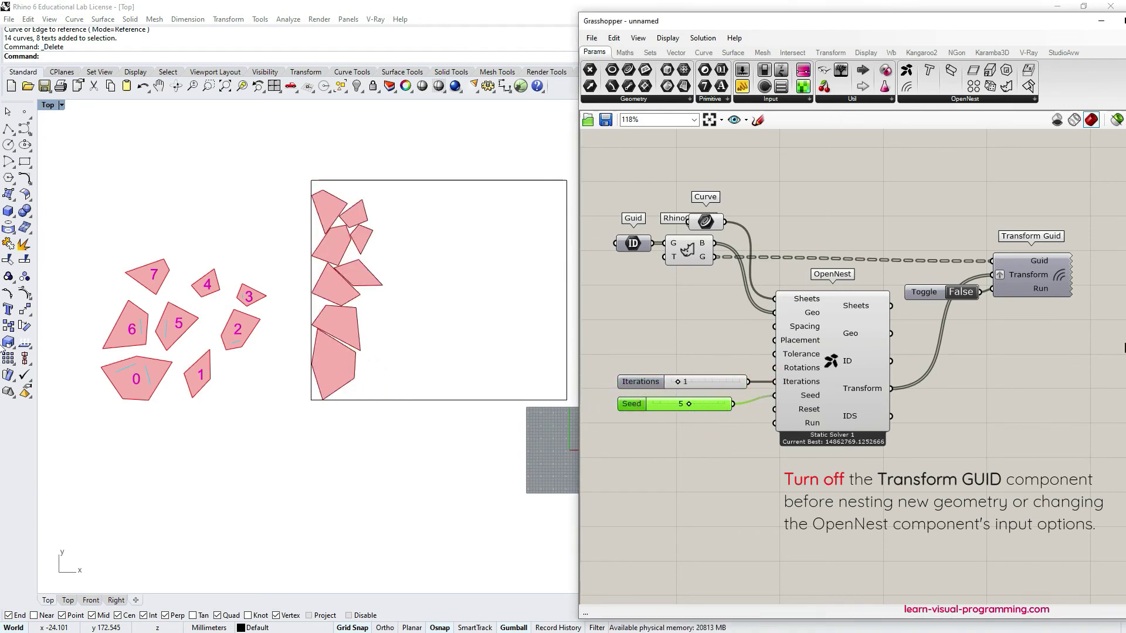
pyautogui.moveTo(579, 270); pyautogui.dragTo(533, 270)
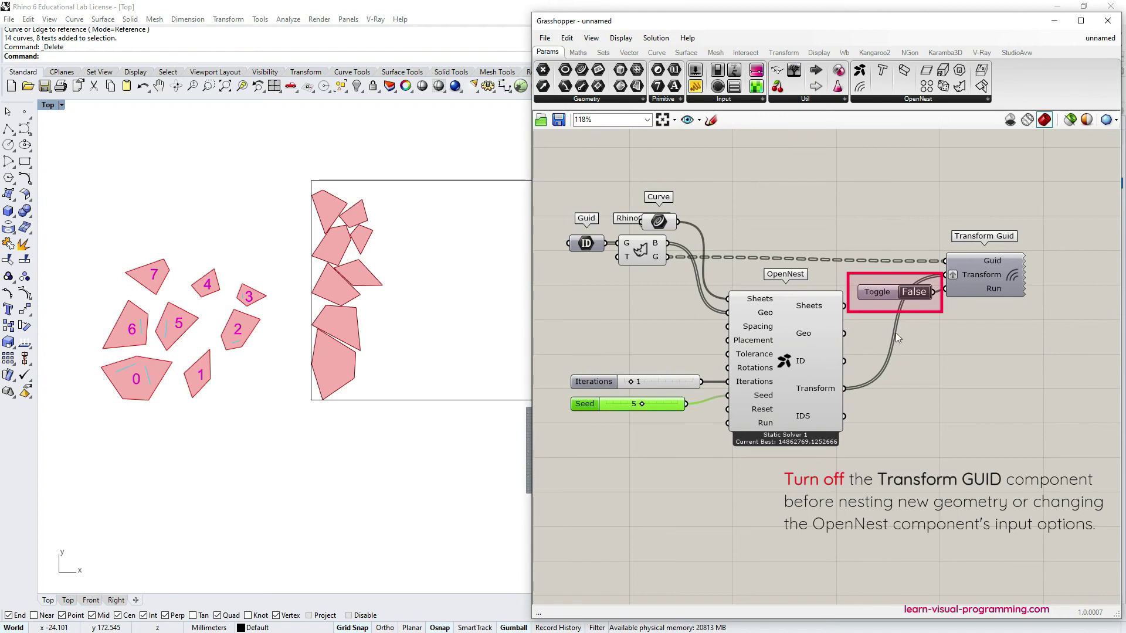
pyautogui.doubleClick(917, 293)
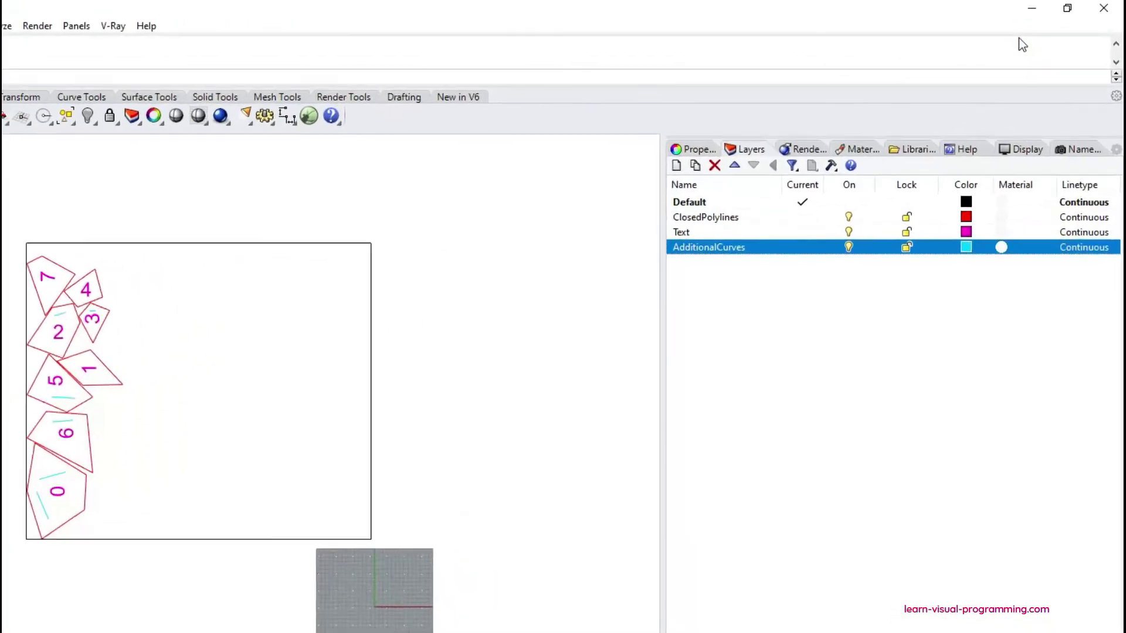
# Check the layers of the nested objects in Rhino by turning ClosedPolylines, Text and AdditionalCurves off and on one by one.
pyautogui.click(848, 217)
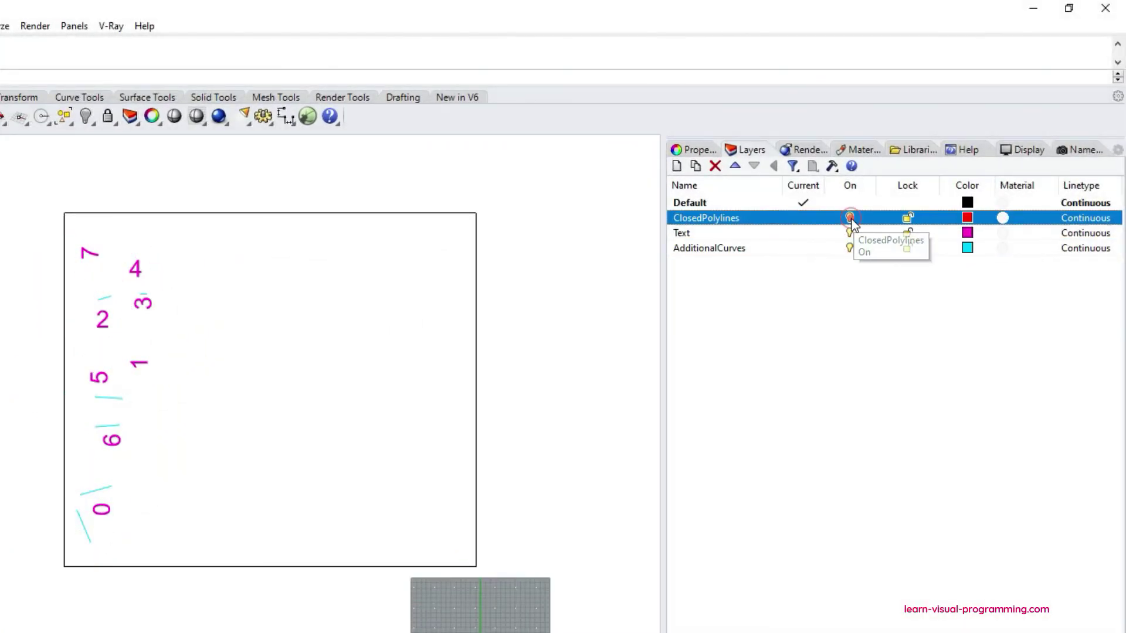
pyautogui.click(850, 218)
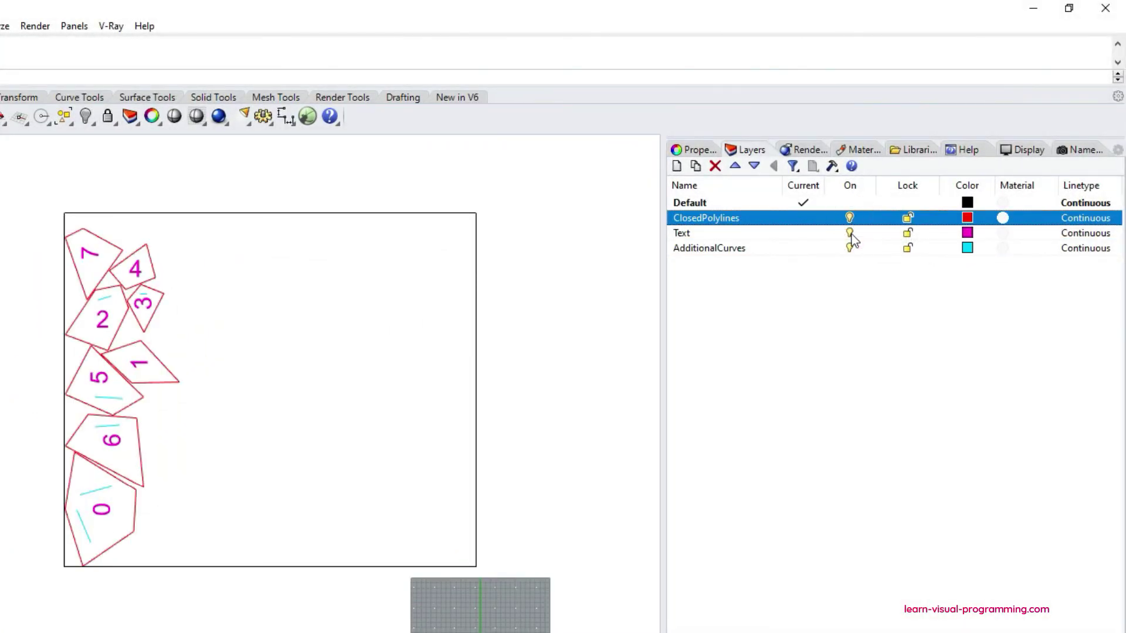
pyautogui.click(850, 233)
pyautogui.click(849, 233)
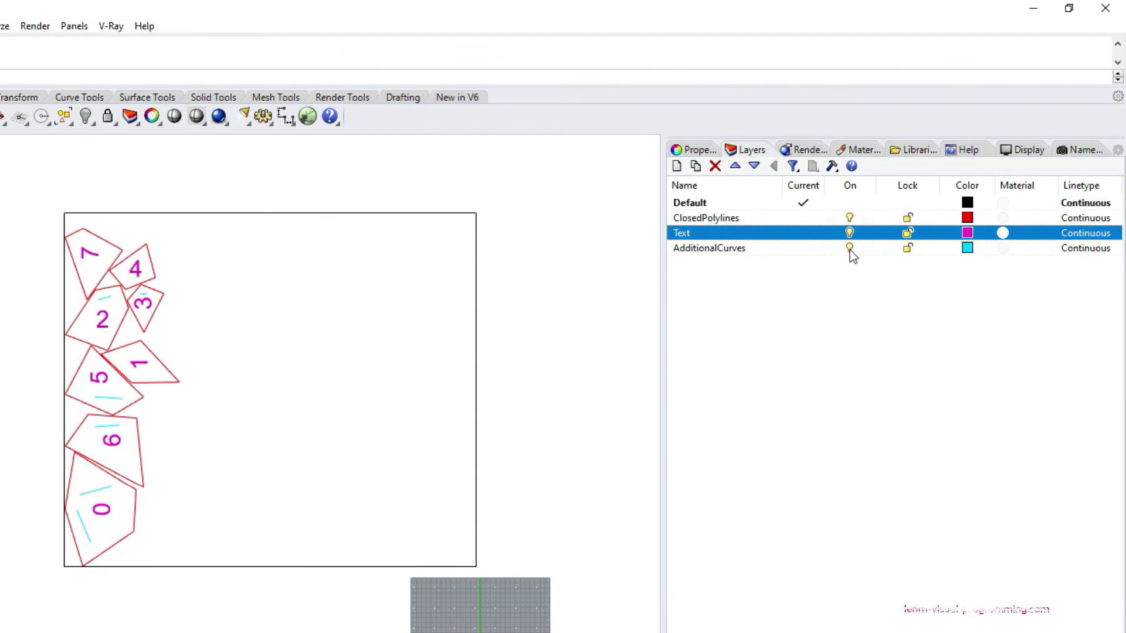
pyautogui.click(849, 248)
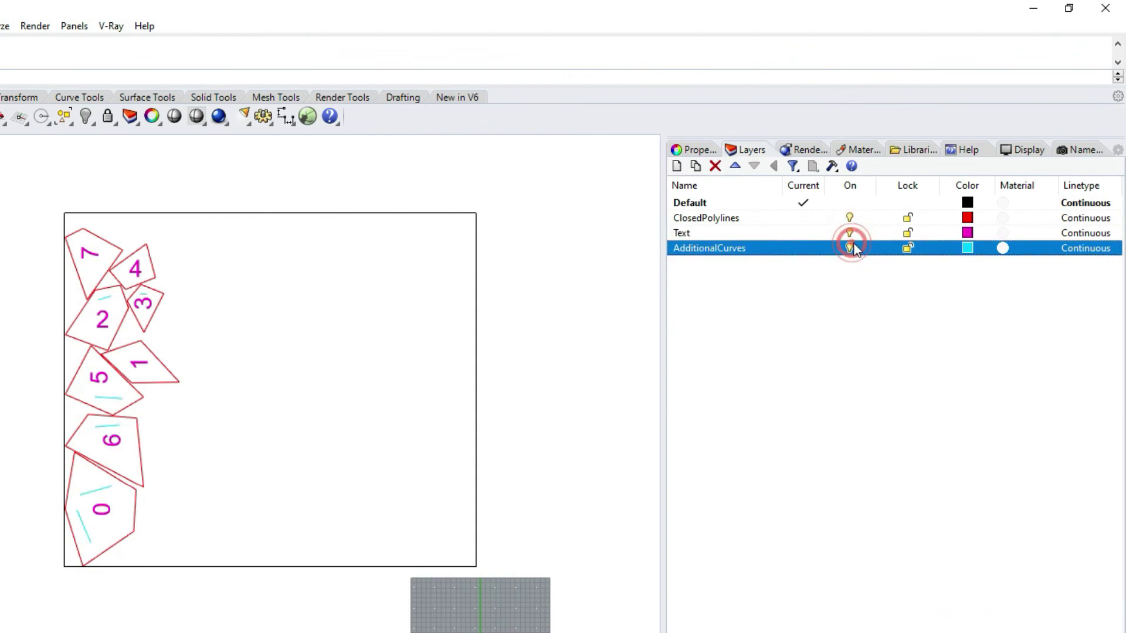